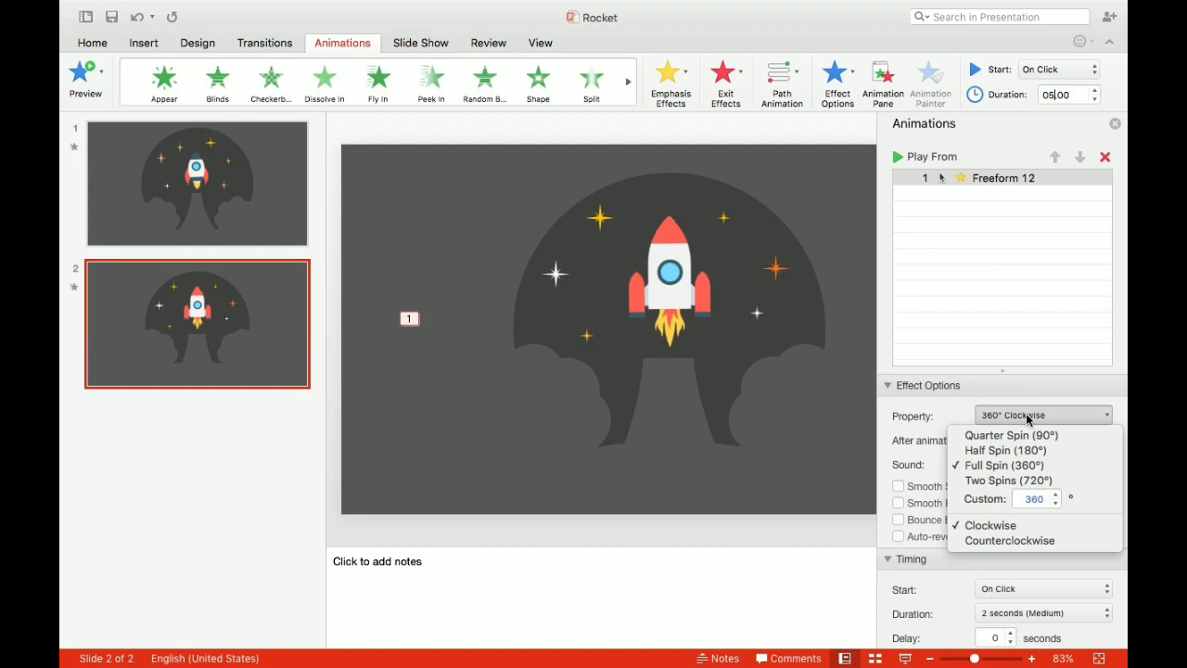
- Set the spin direction of the left cloud shape's animation (Freeform 12) to Counterclockwise
left_click(1008, 541)
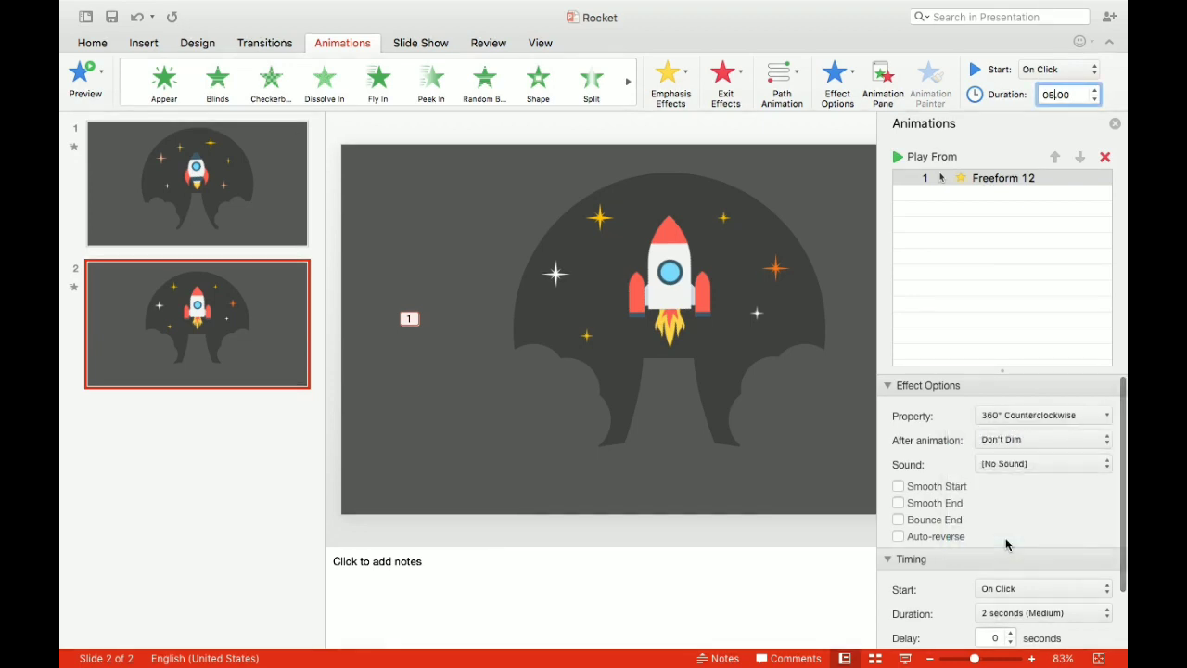
scroll(1008, 544, "down", 2)
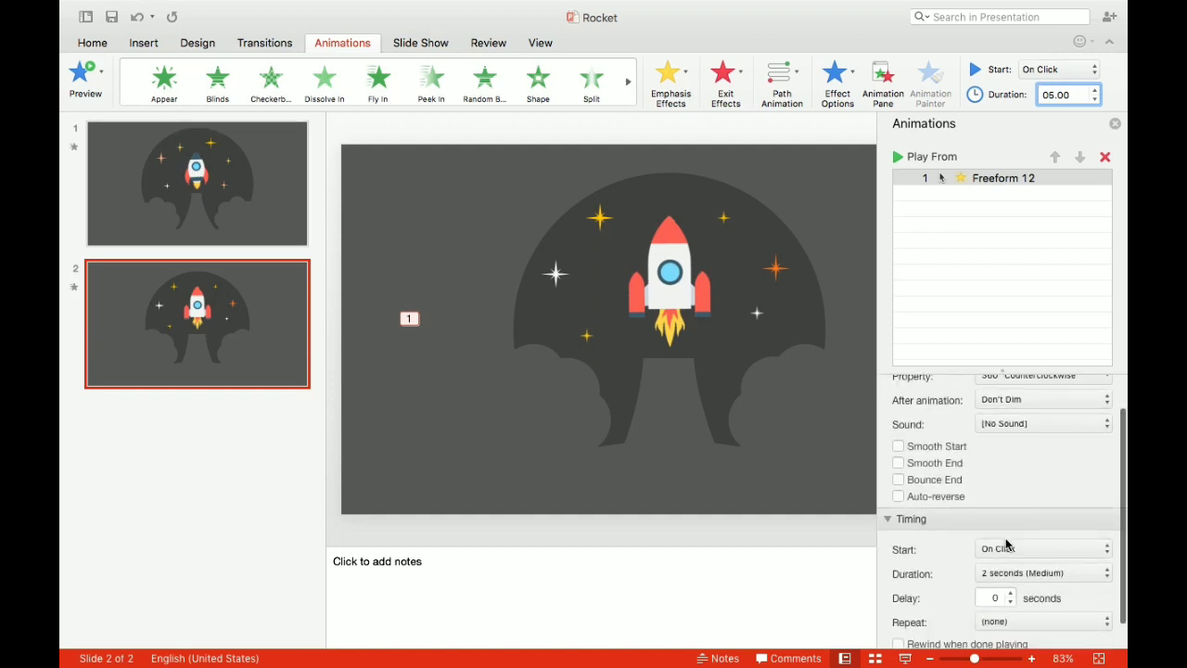
scroll(1008, 544, "up", 2)
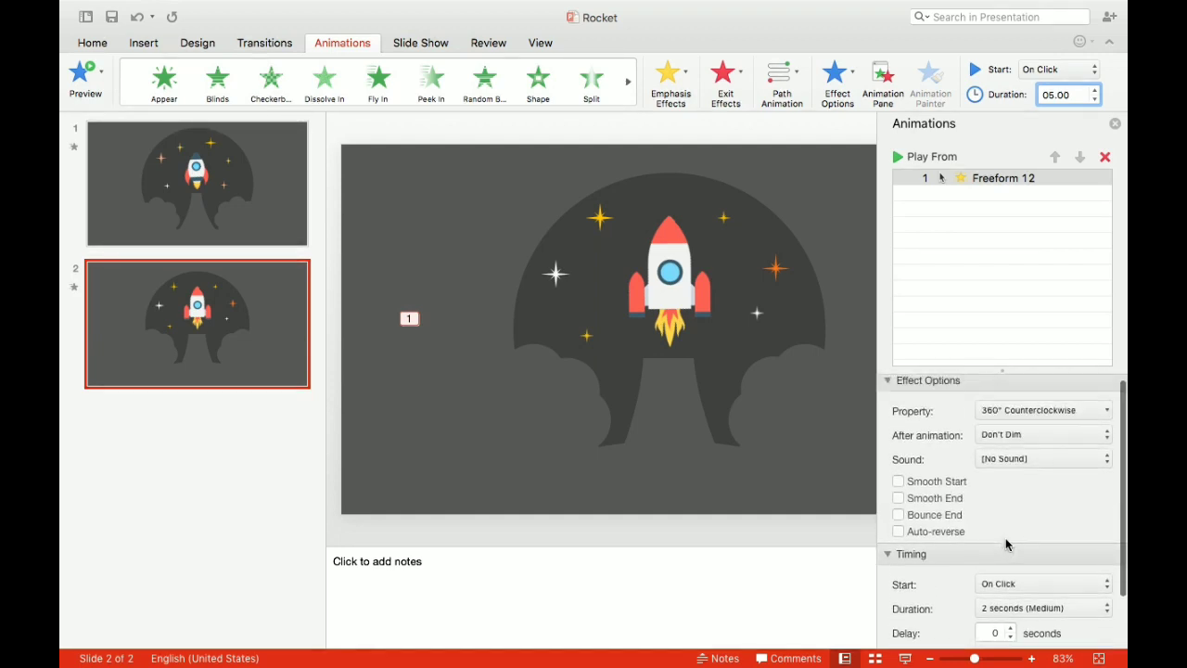
- Add a 5-second Spin emphasis effect starting With Previous to the cloud shape right of the rocket trail, and preview both spins
left_click(776, 392)
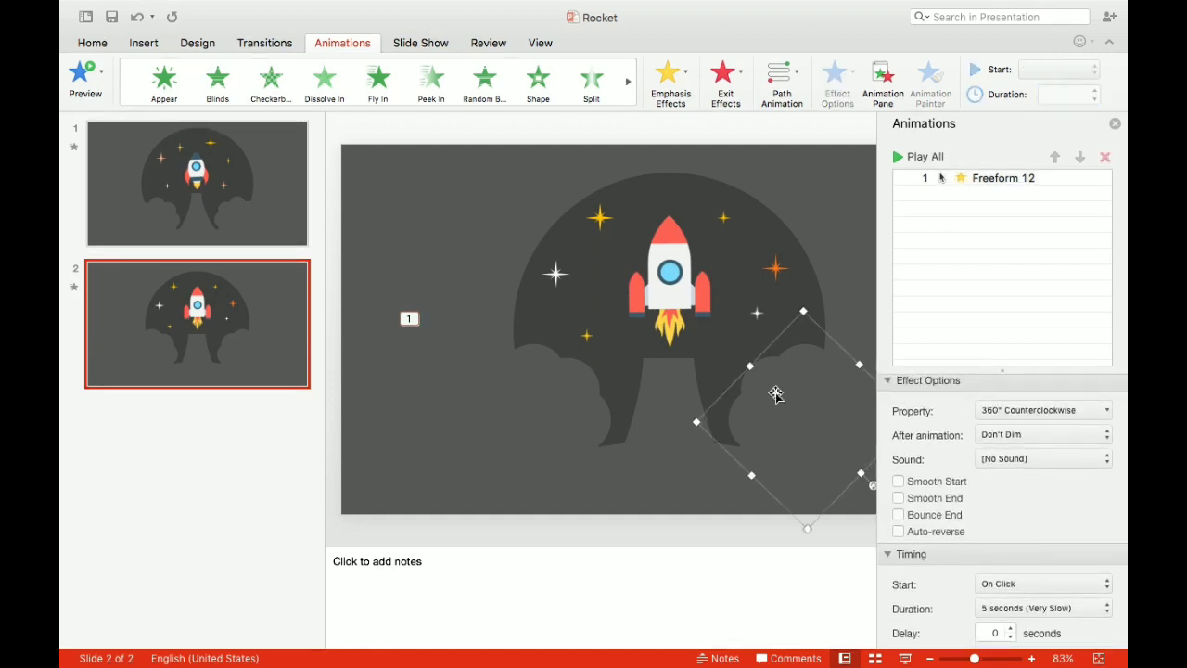
left_click(683, 77)
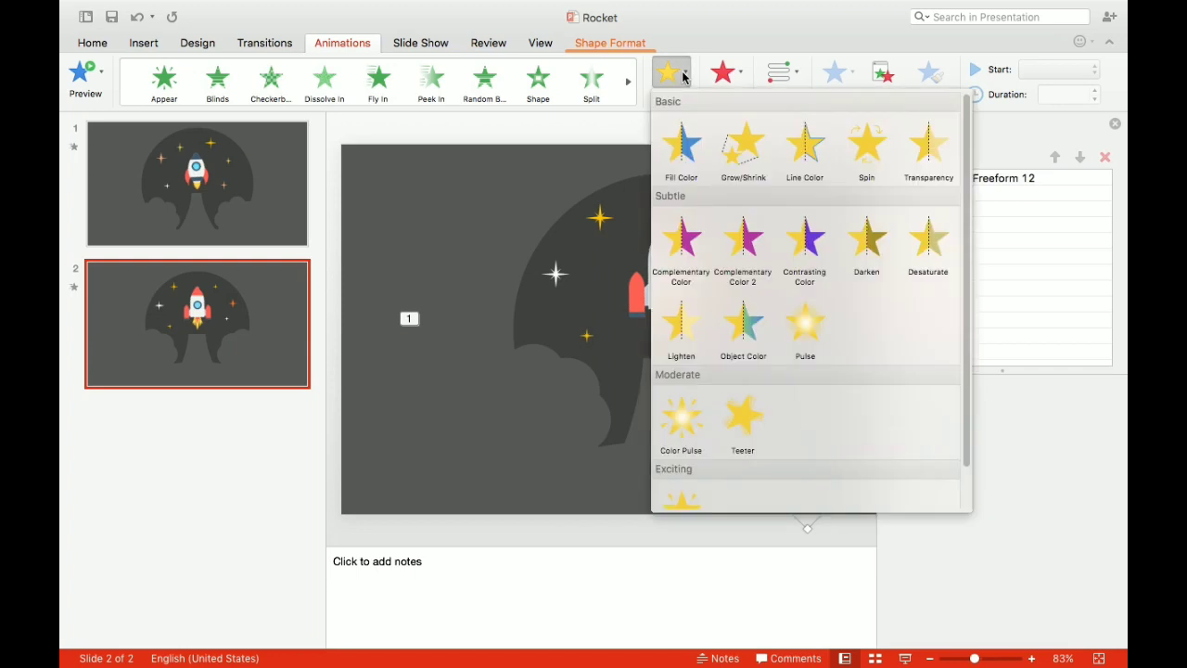
left_click(864, 151)
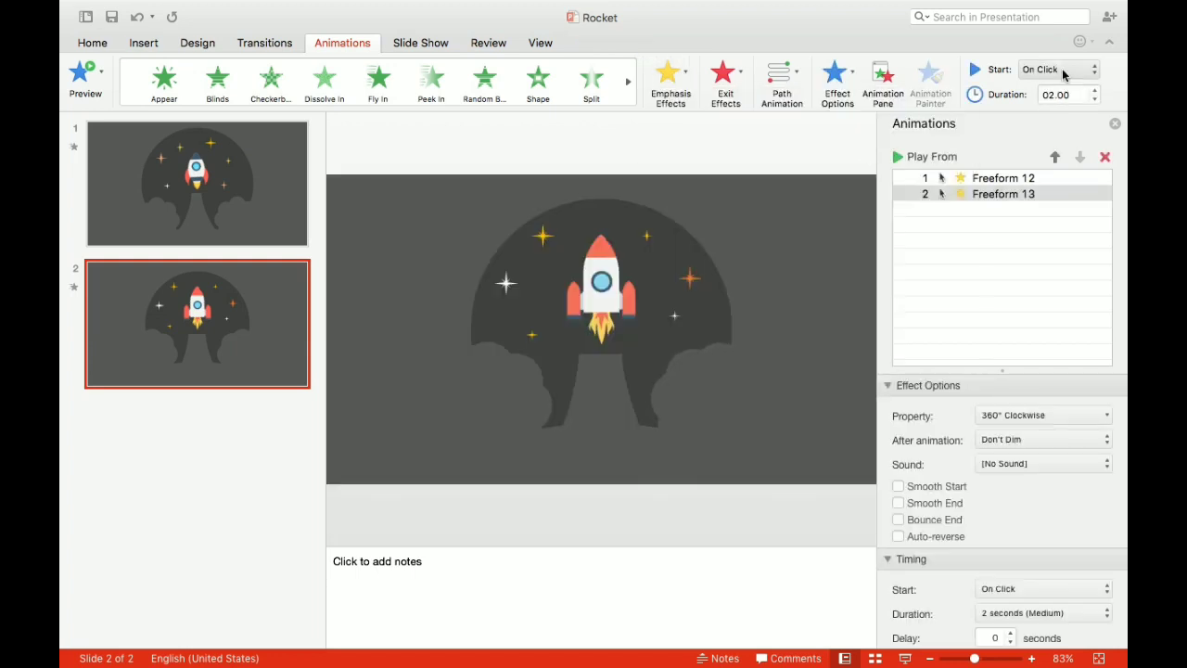
left_click(1063, 71)
left_click(1057, 84)
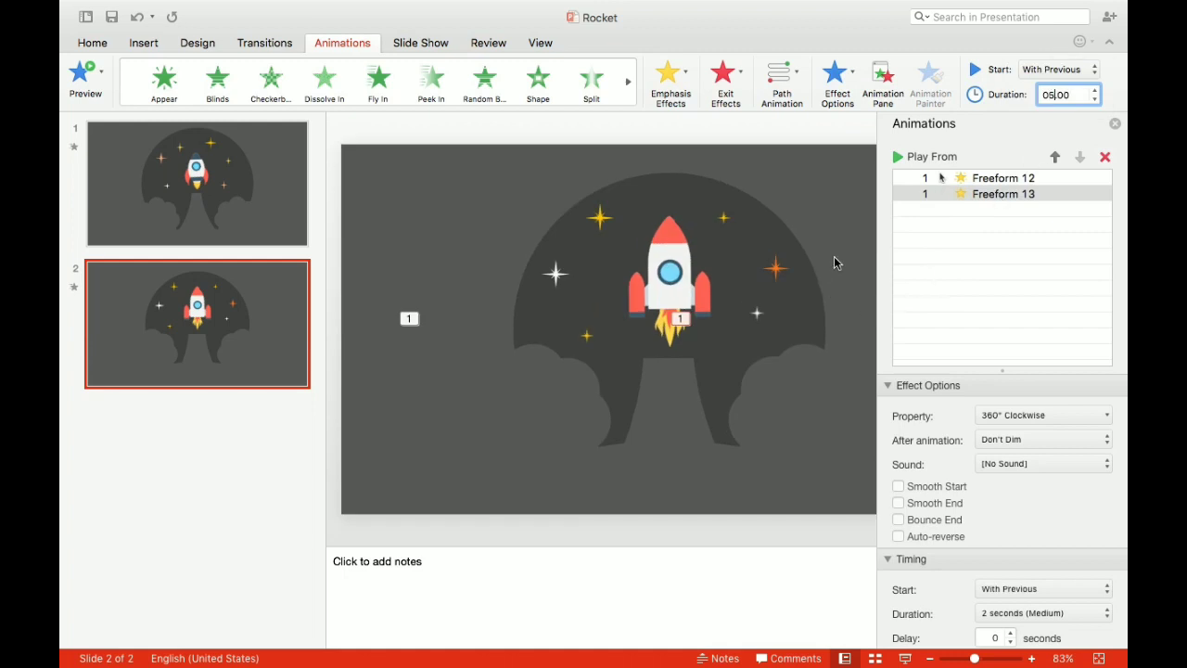
left_click(955, 178)
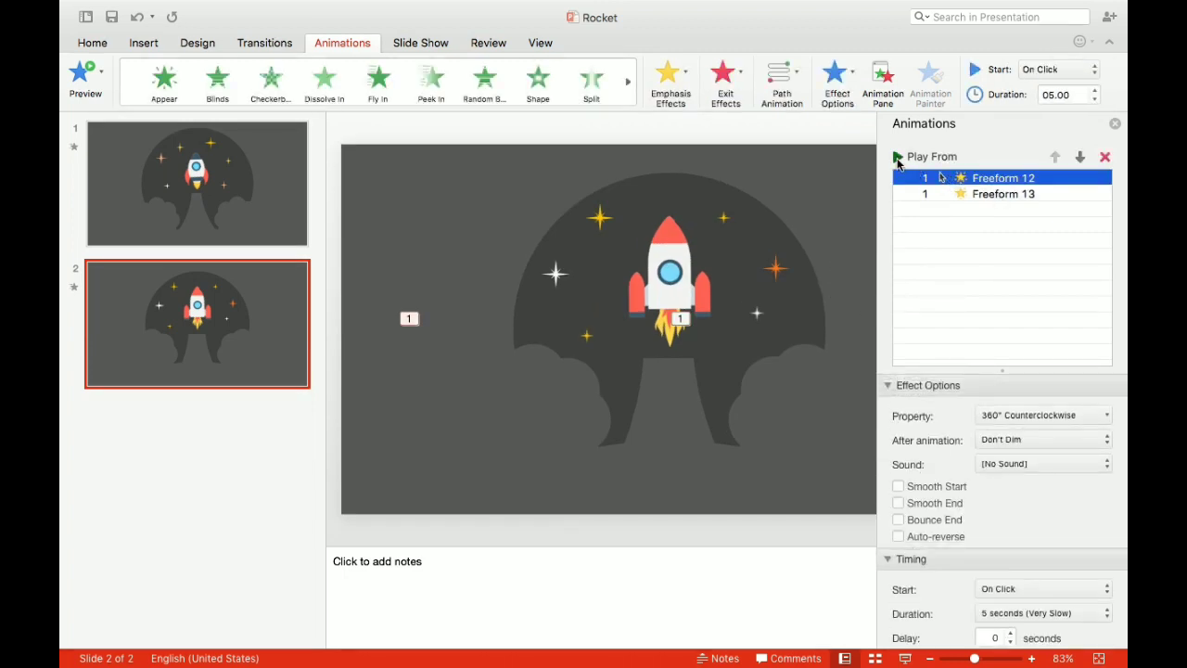
left_click(897, 158)
- Add a Pulse emphasis effect to the large yellow star, starting With Previous and repeating Until End of Slide
left_click(554, 278)
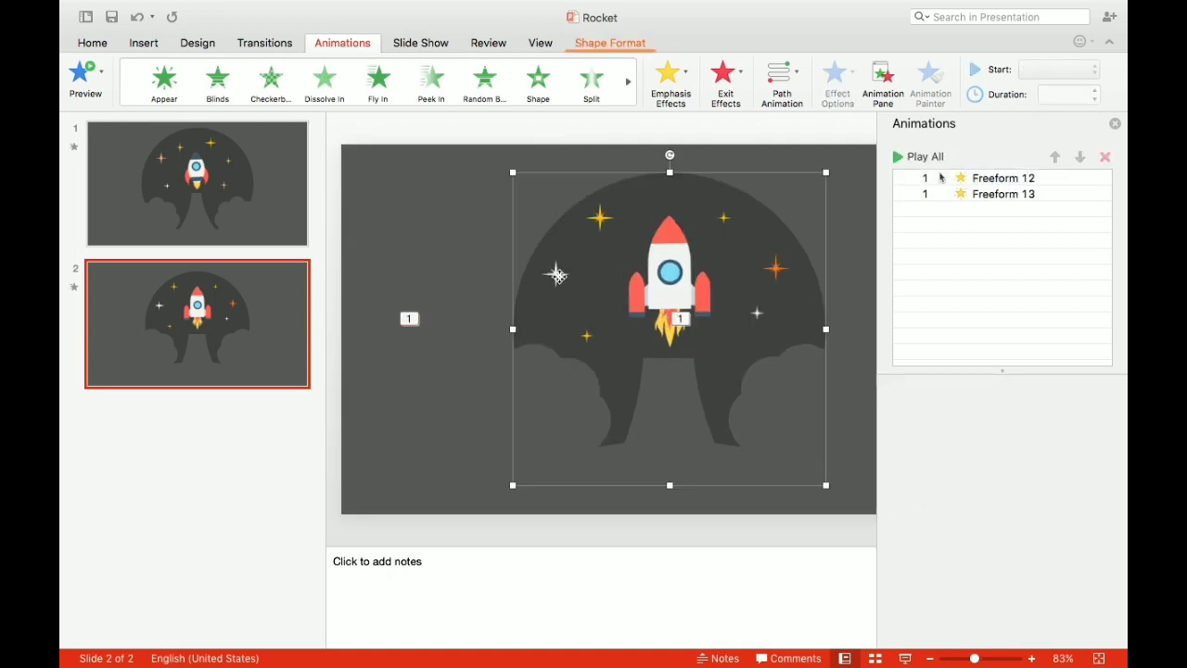
left_click(601, 219)
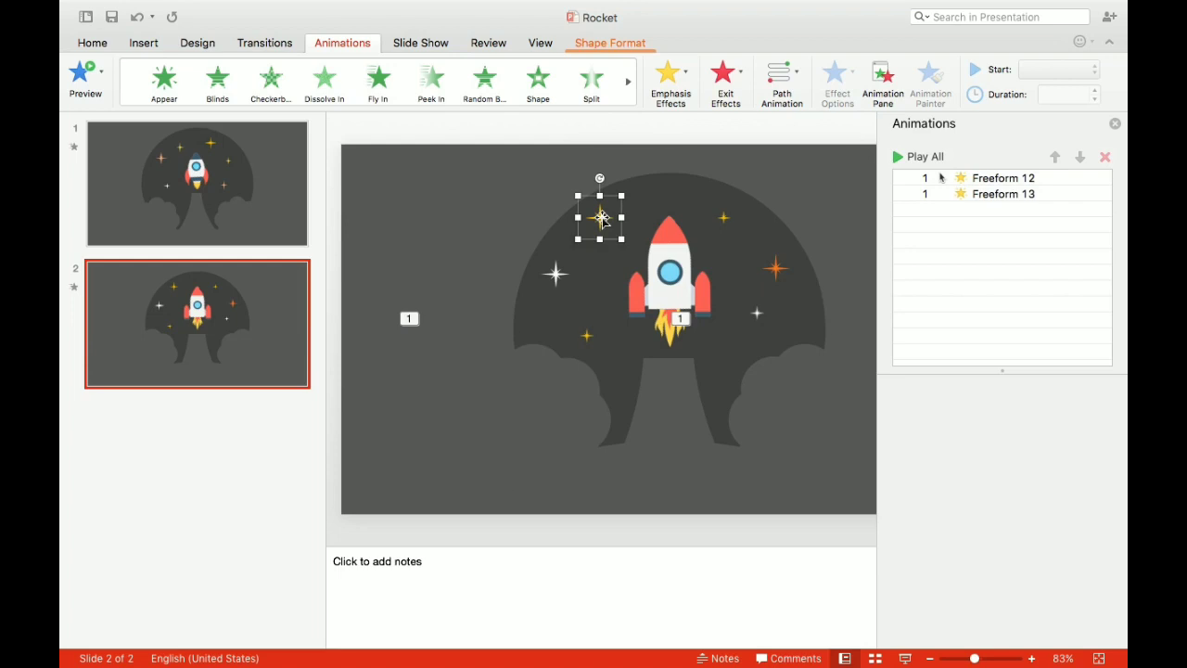
left_click(679, 81)
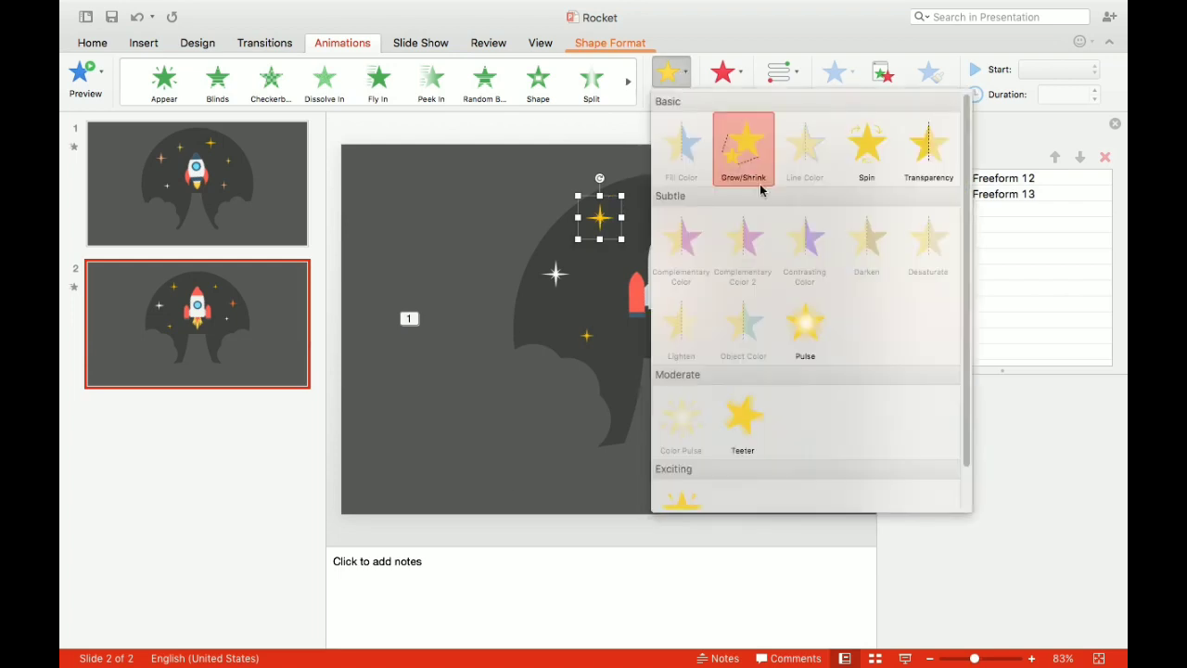
left_click(806, 330)
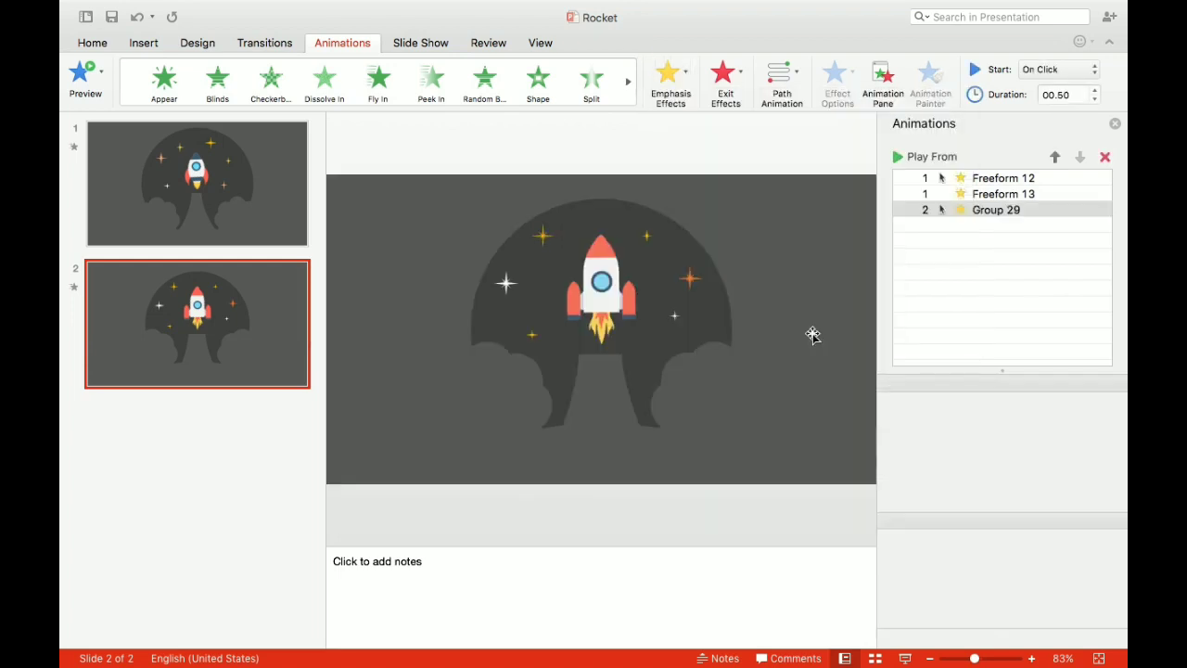
left_click(1062, 70)
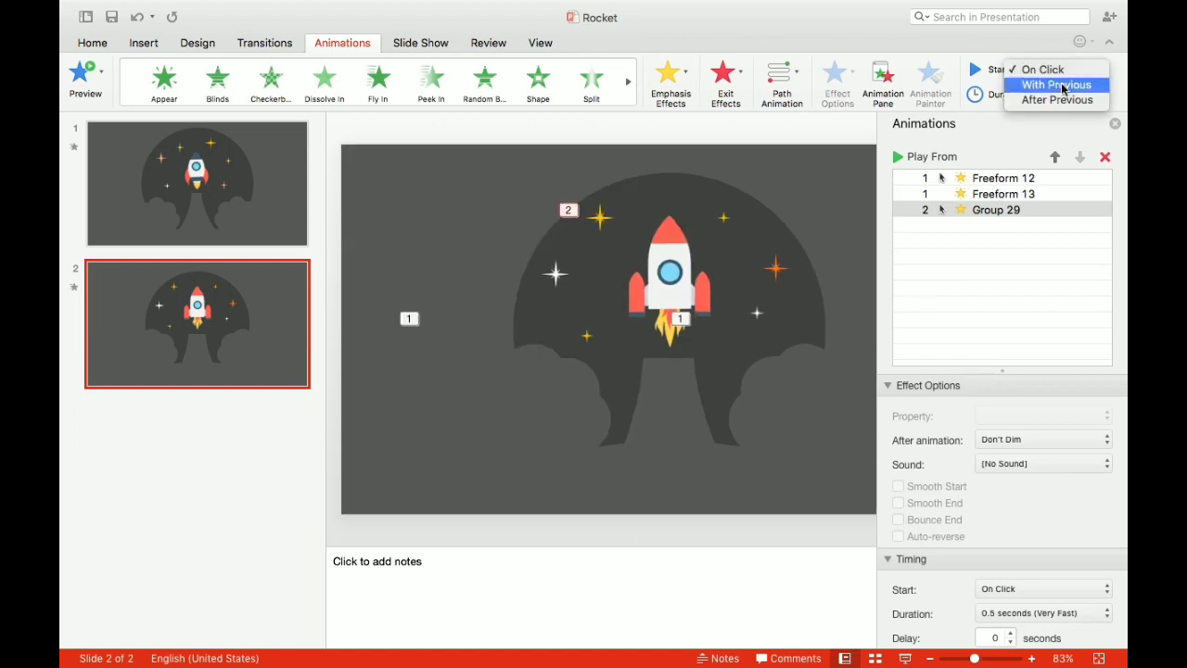
left_click(1057, 85)
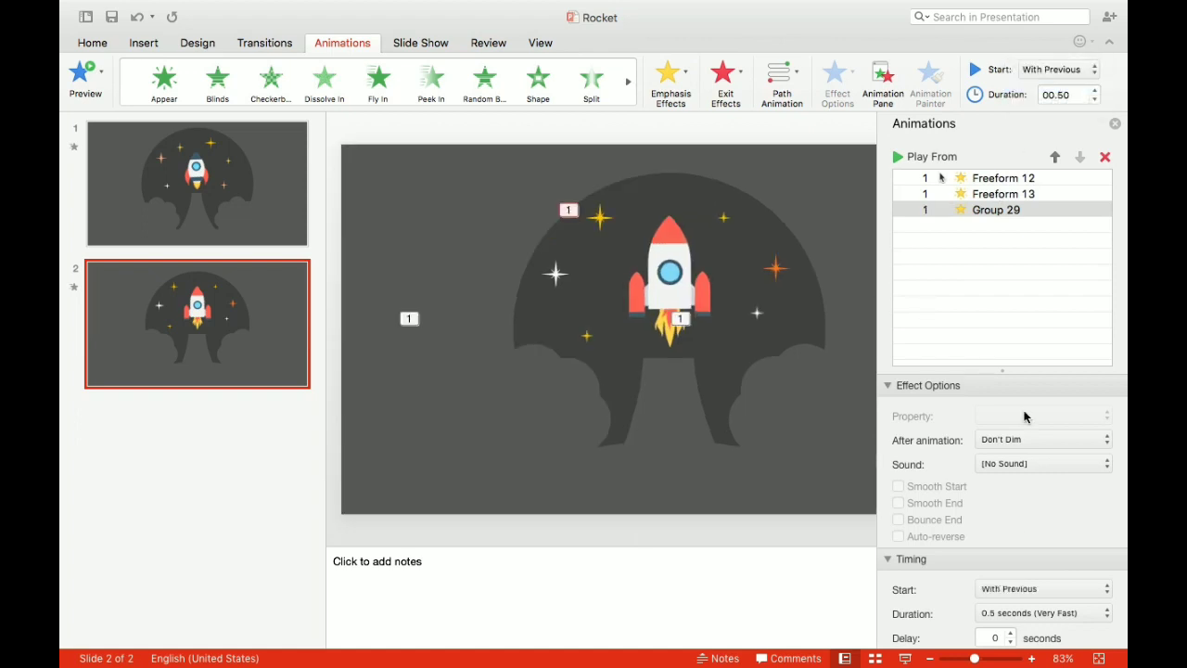
scroll(1018, 533, "down", 2)
left_click(1020, 614)
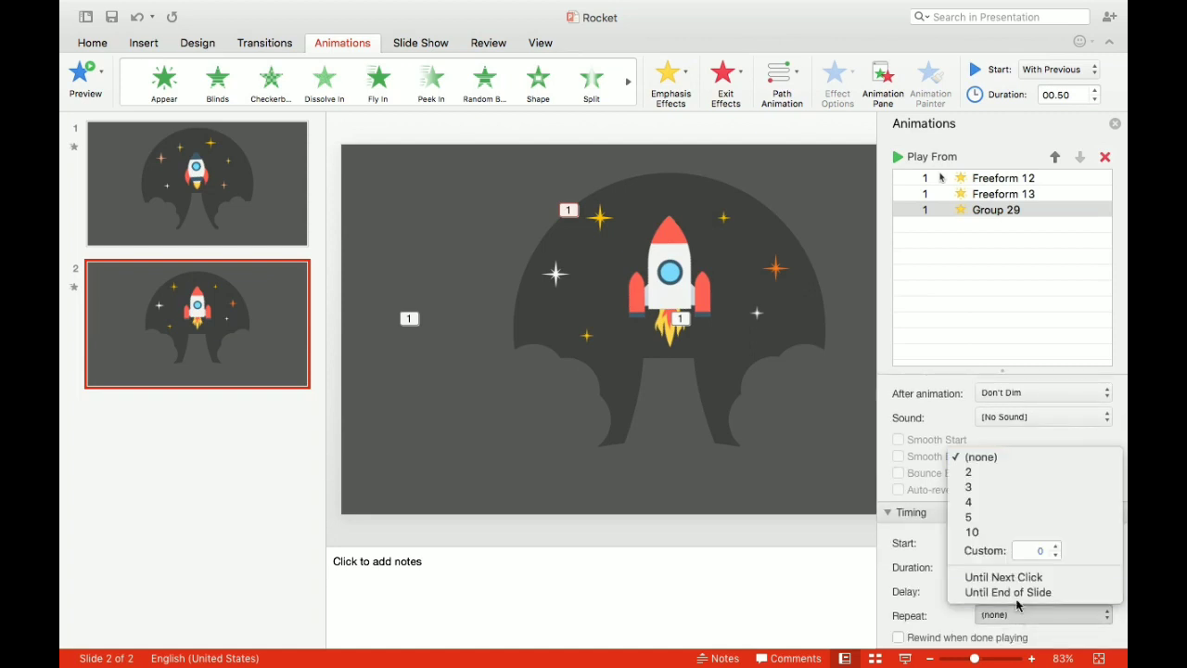
left_click(1018, 591)
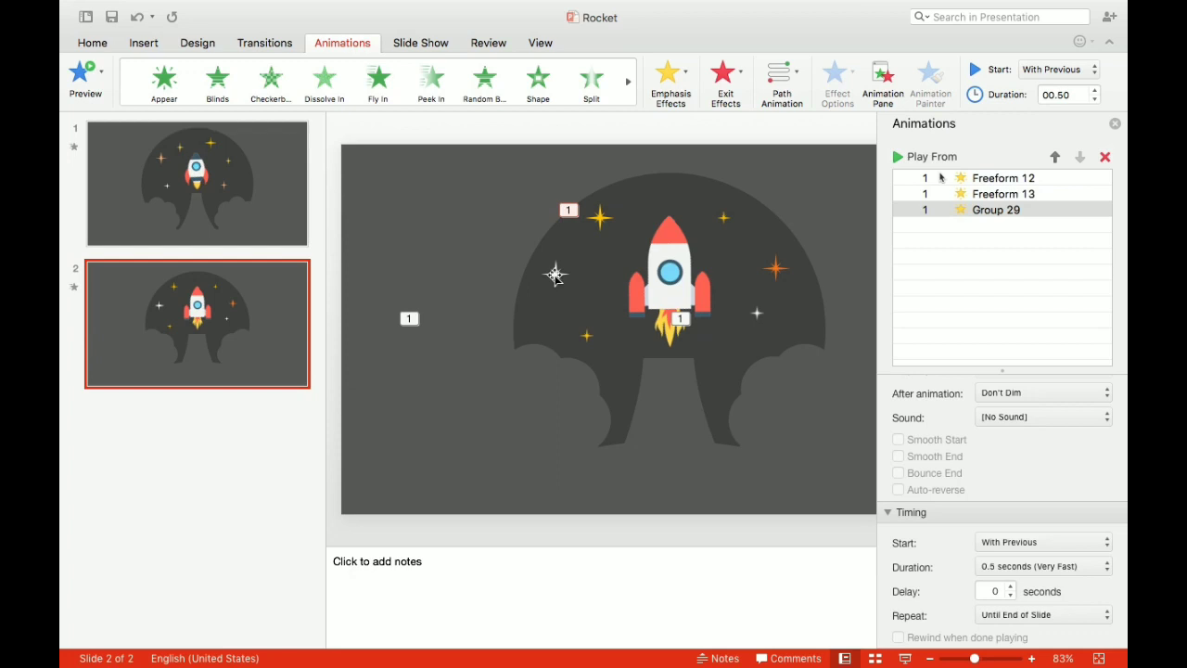
- Add a Pulse emphasis effect to the large white star left of the rocket, starting With Previous and repeating Until End of Slide
left_click(554, 273)
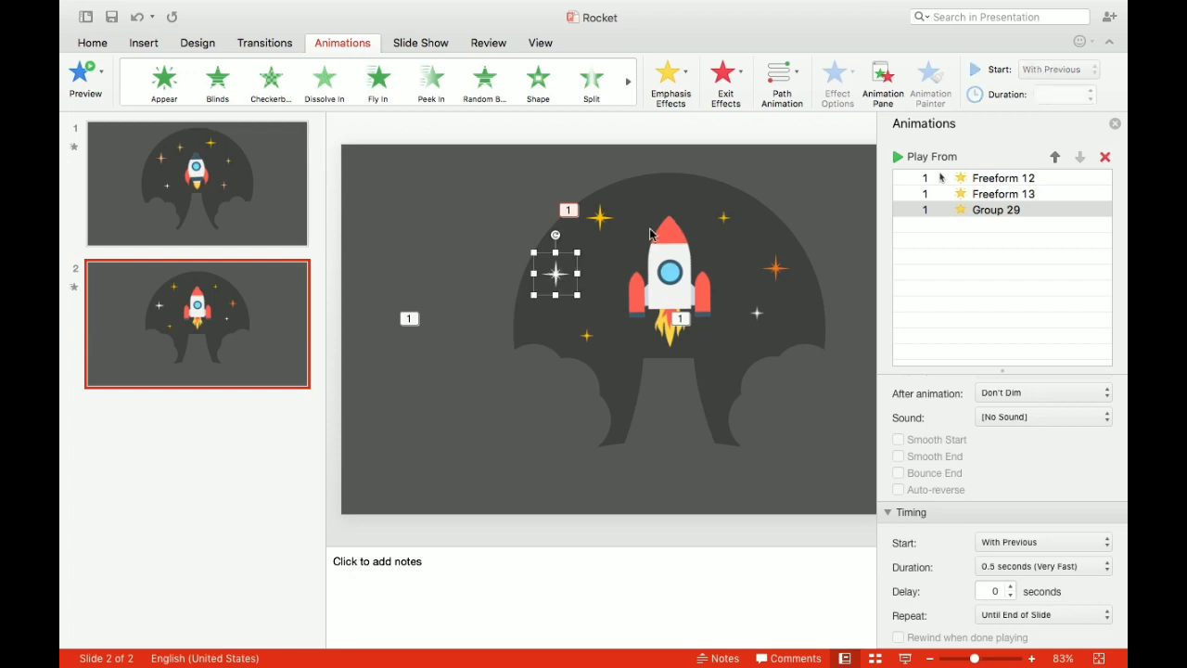
left_click(682, 77)
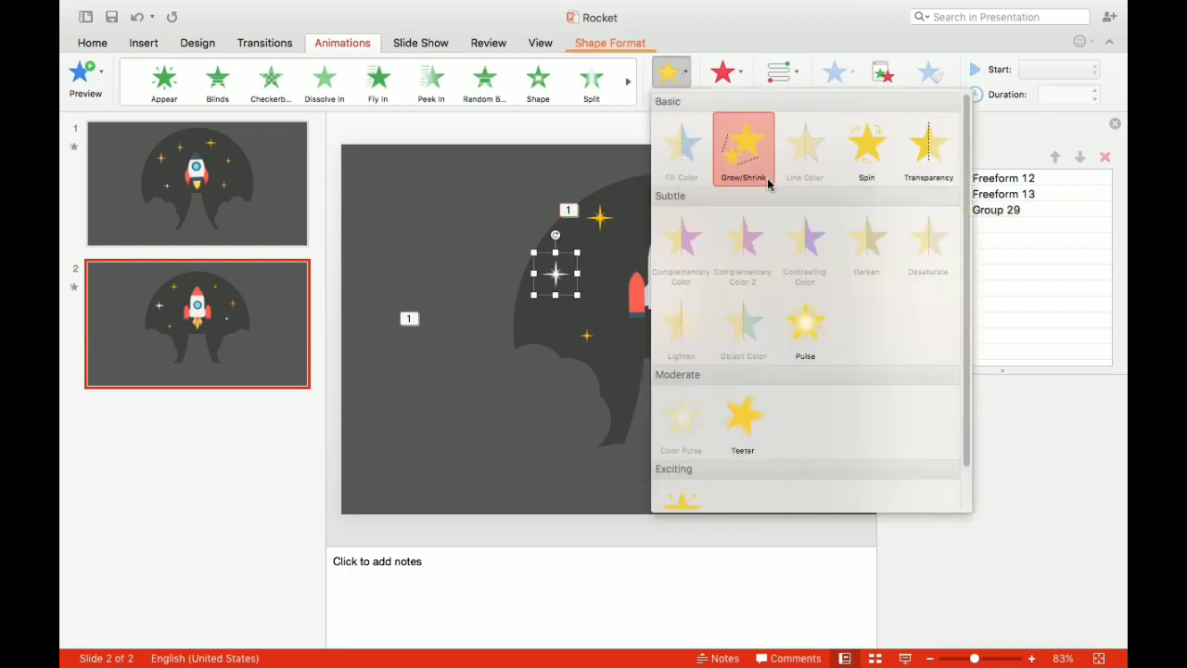
left_click(805, 327)
left_click(1081, 74)
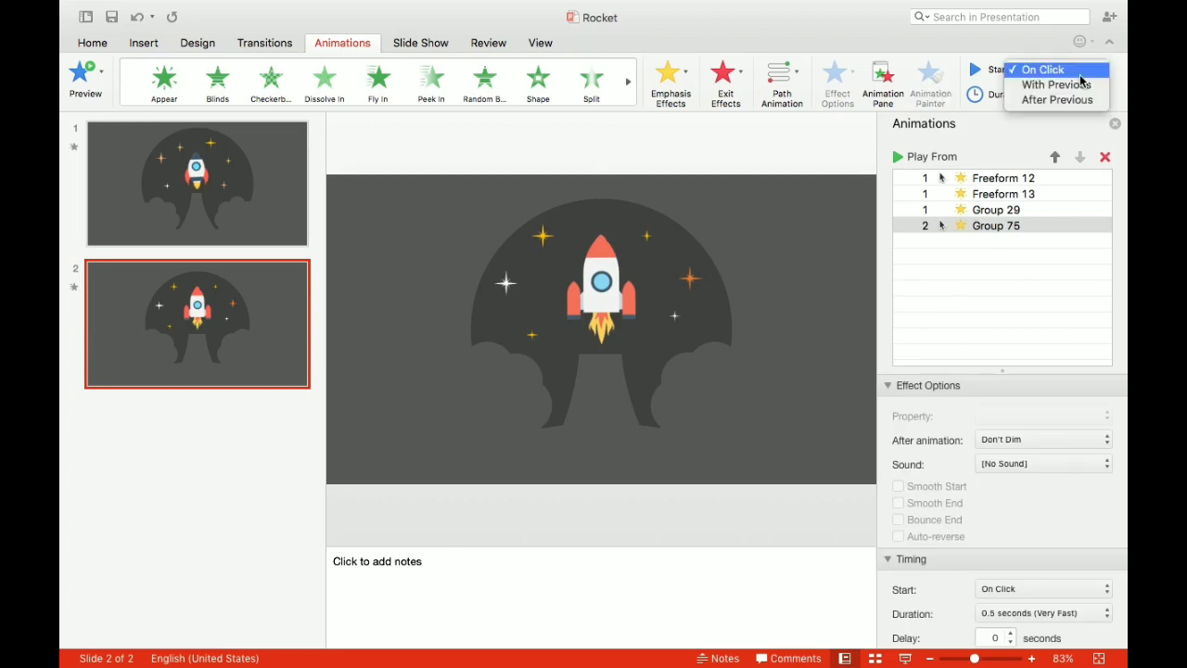
left_click(1081, 84)
scroll(984, 589, "down", 2)
left_click(991, 614)
left_click(1002, 593)
- Add a Pulse emphasis effect to the small yellow star at the lower left, starting With Previous and repeating Until End of Slide
left_click(588, 336)
left_click(672, 76)
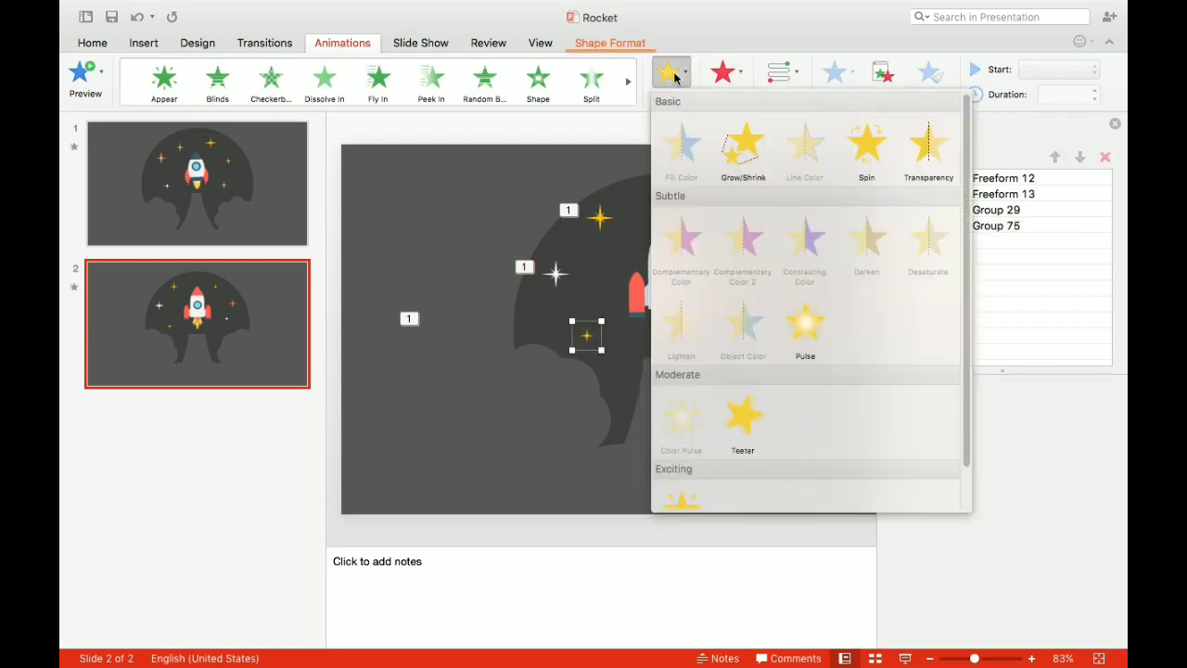
left_click(805, 327)
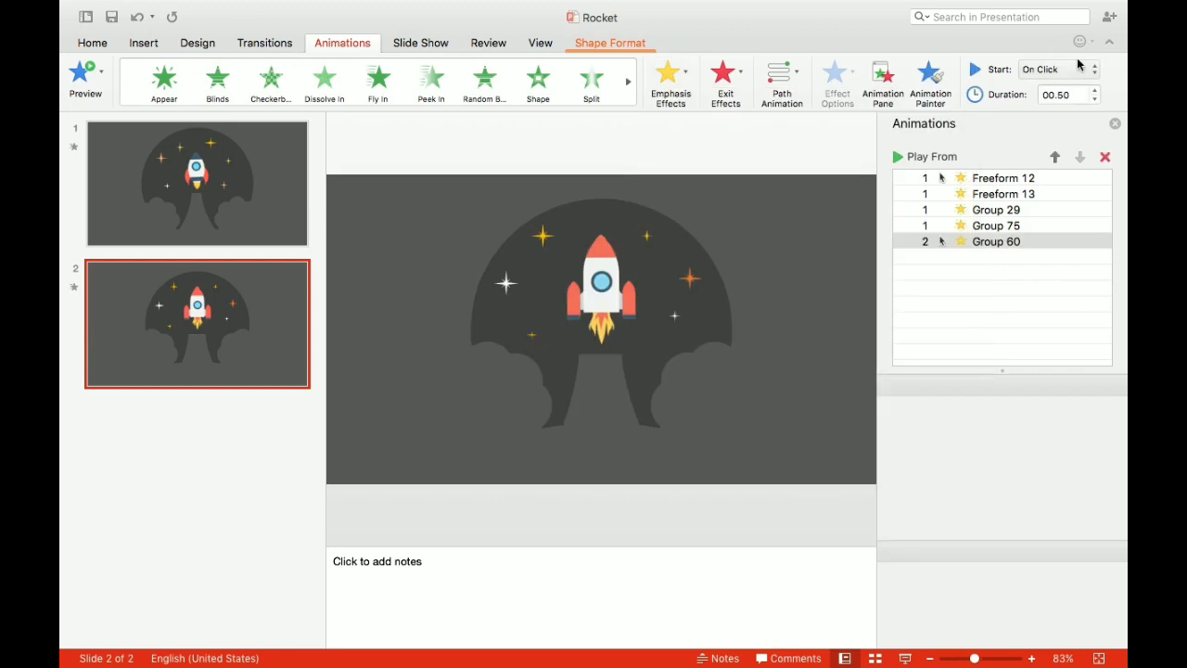
left_click(1056, 70)
left_click(1076, 86)
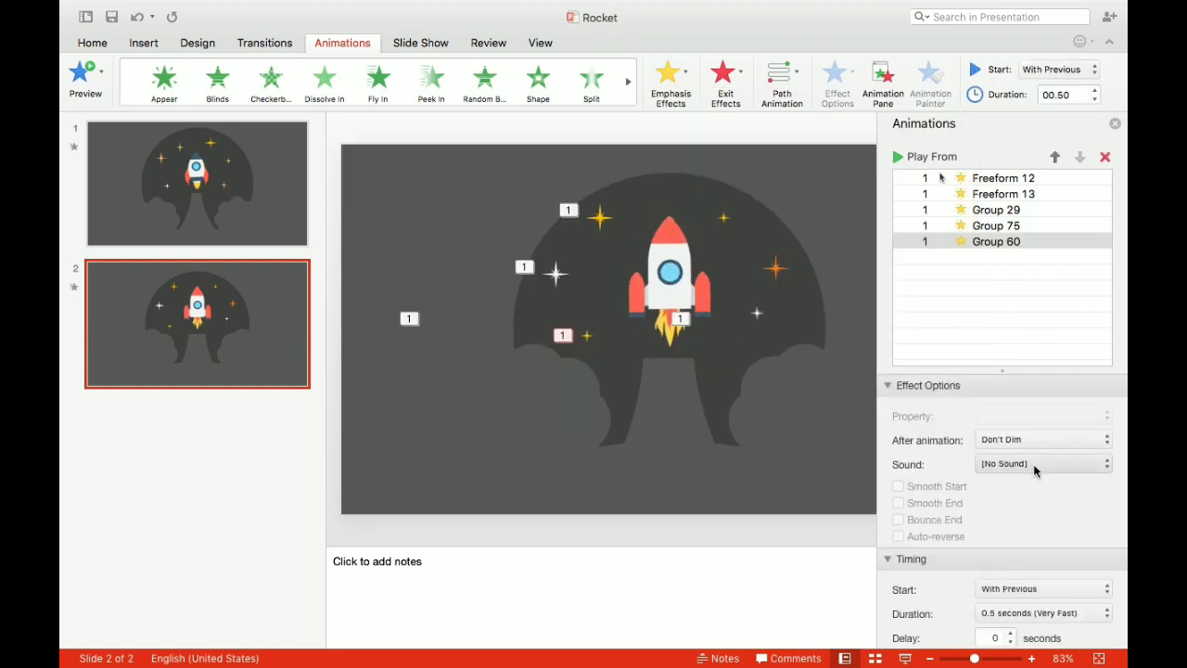
scroll(1007, 556, "down", 2)
left_click(1007, 620)
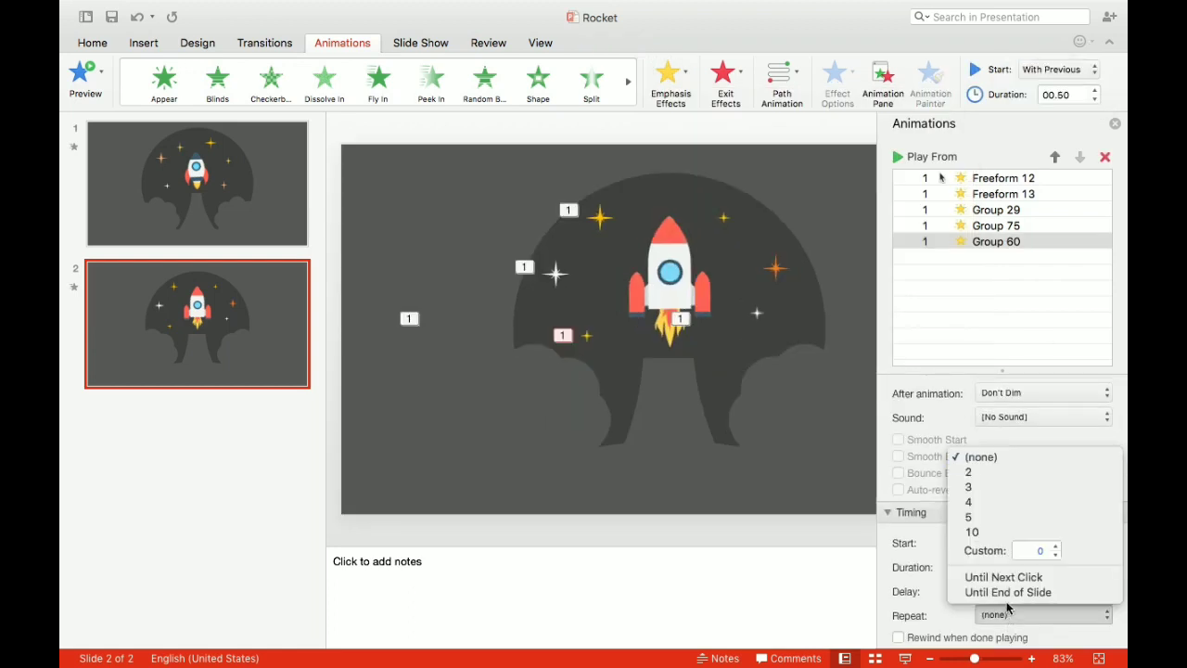
left_click(1011, 590)
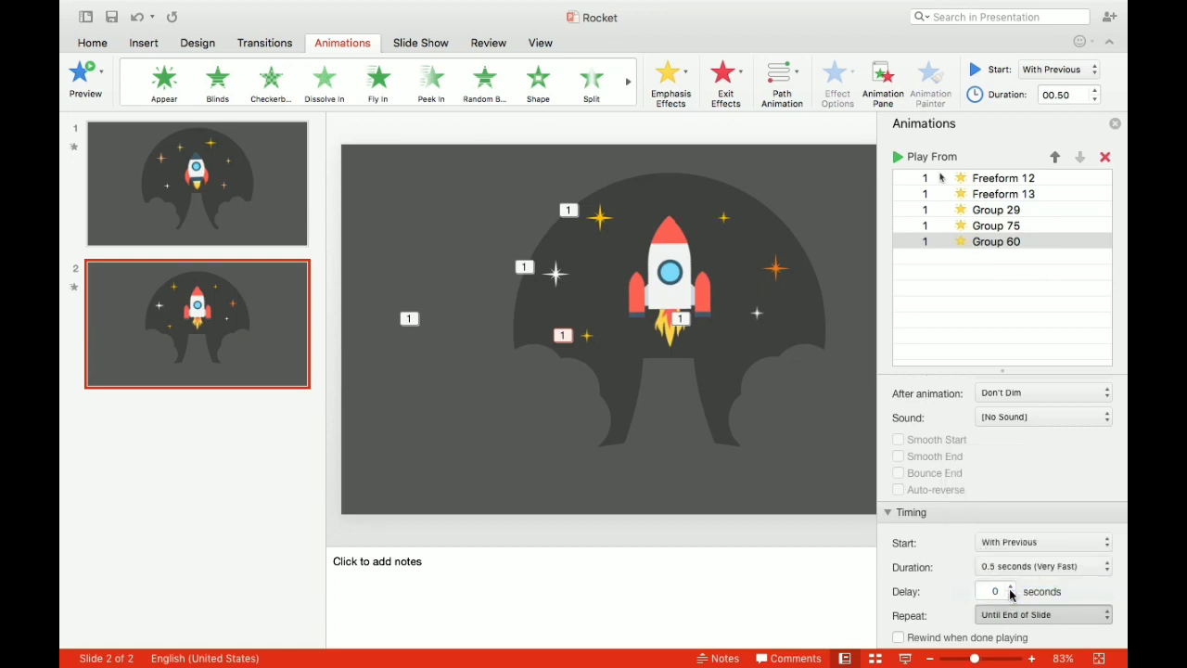
- Add a Pulse emphasis effect to the small white star right of the rocket, starting With Previous and repeating Until End of Slide
left_click(758, 316)
left_click(681, 74)
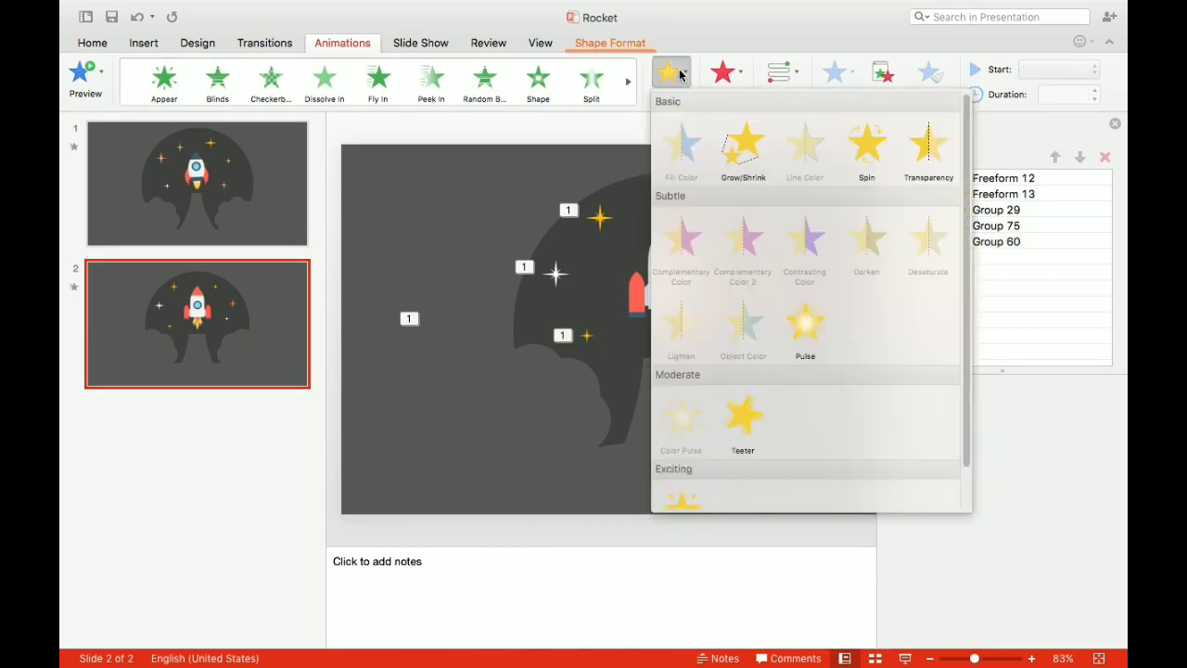
left_click(804, 323)
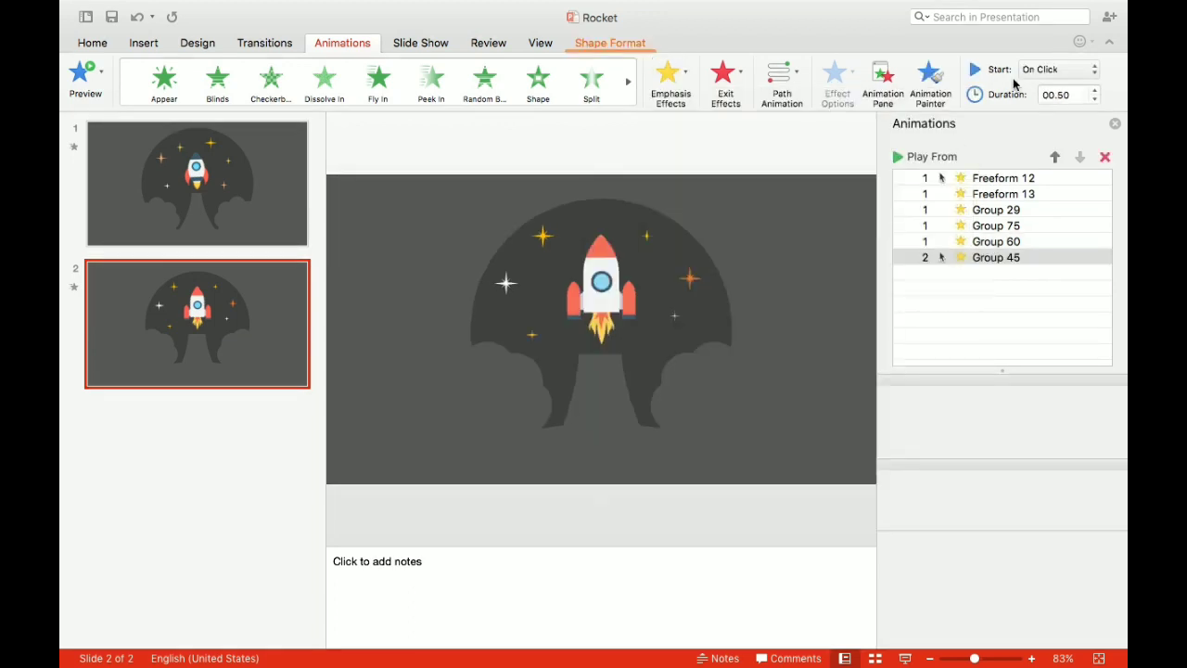
left_click(1045, 72)
left_click(1051, 83)
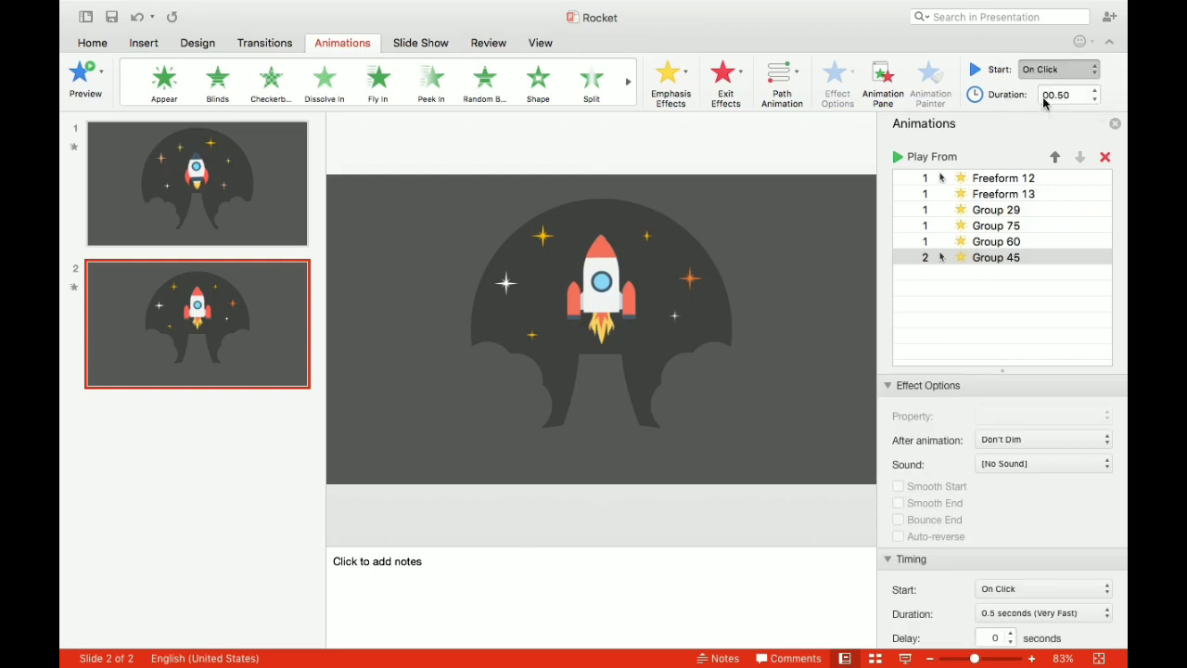
scroll(997, 503, "down", 2)
left_click(1011, 616)
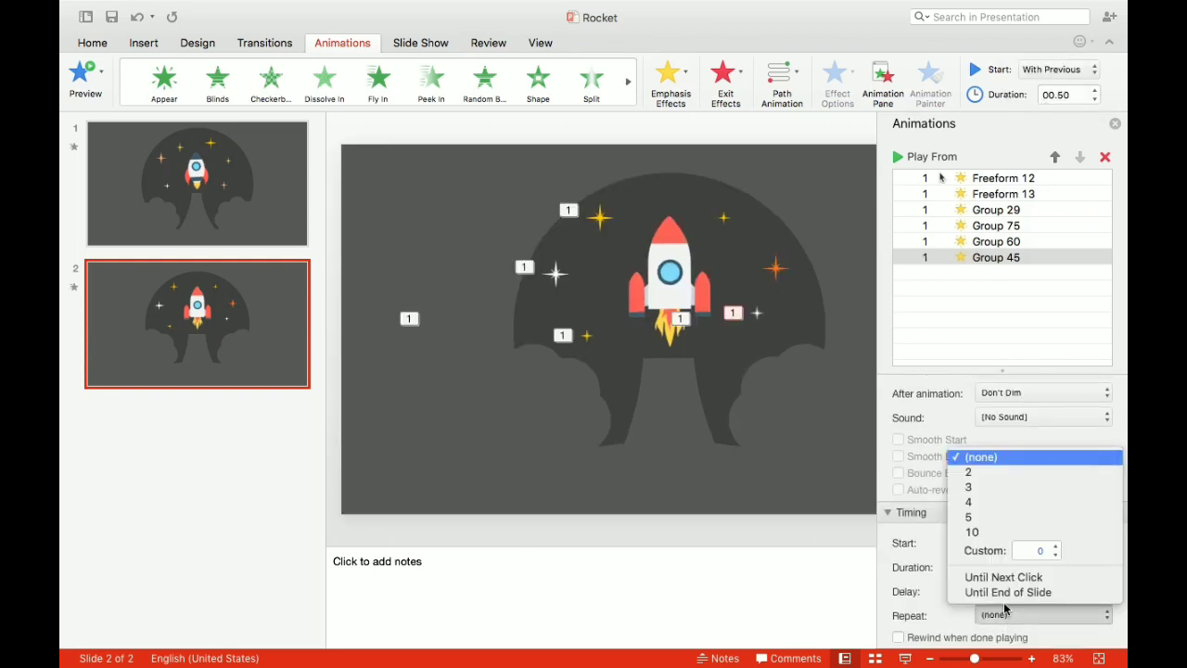
left_click(1006, 594)
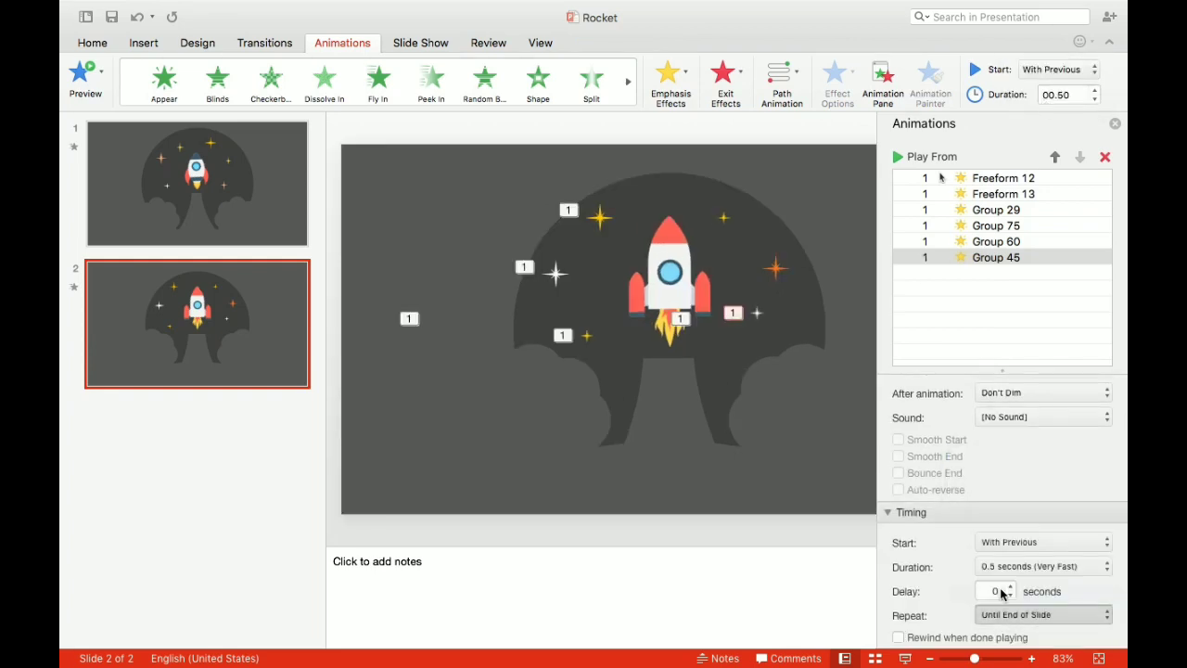
- Add a Pulse emphasis effect to the small yellow star at the rocket's upper right, starting With Previous and repeating Until End of Slide
left_click(723, 215)
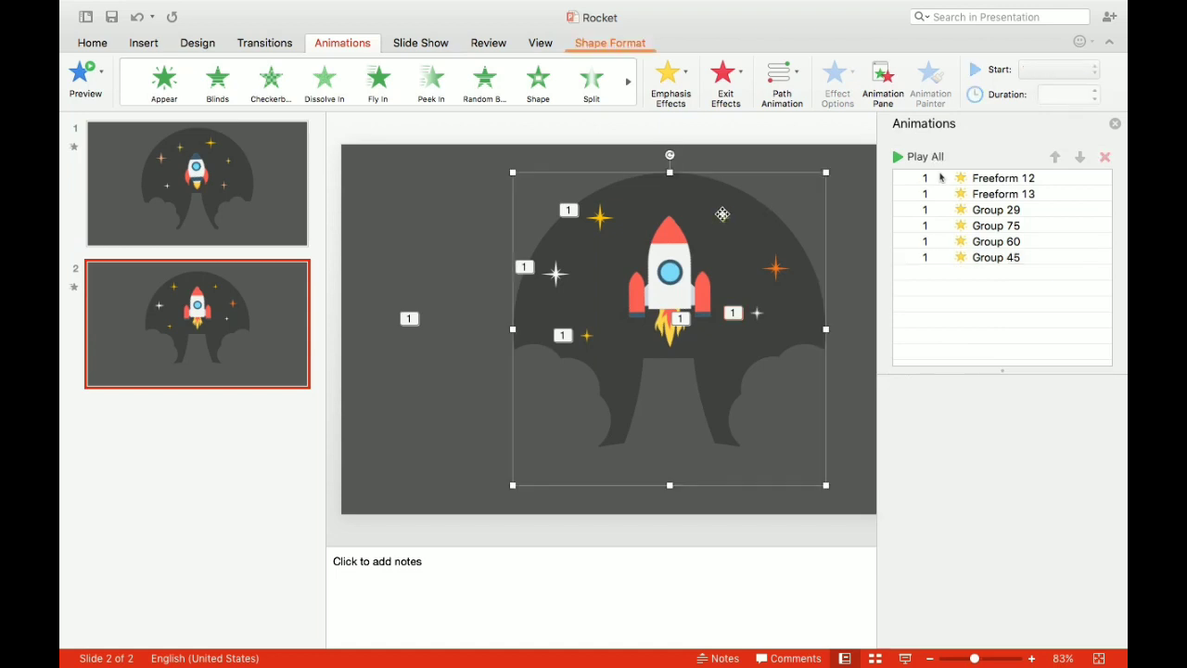
left_click(723, 218)
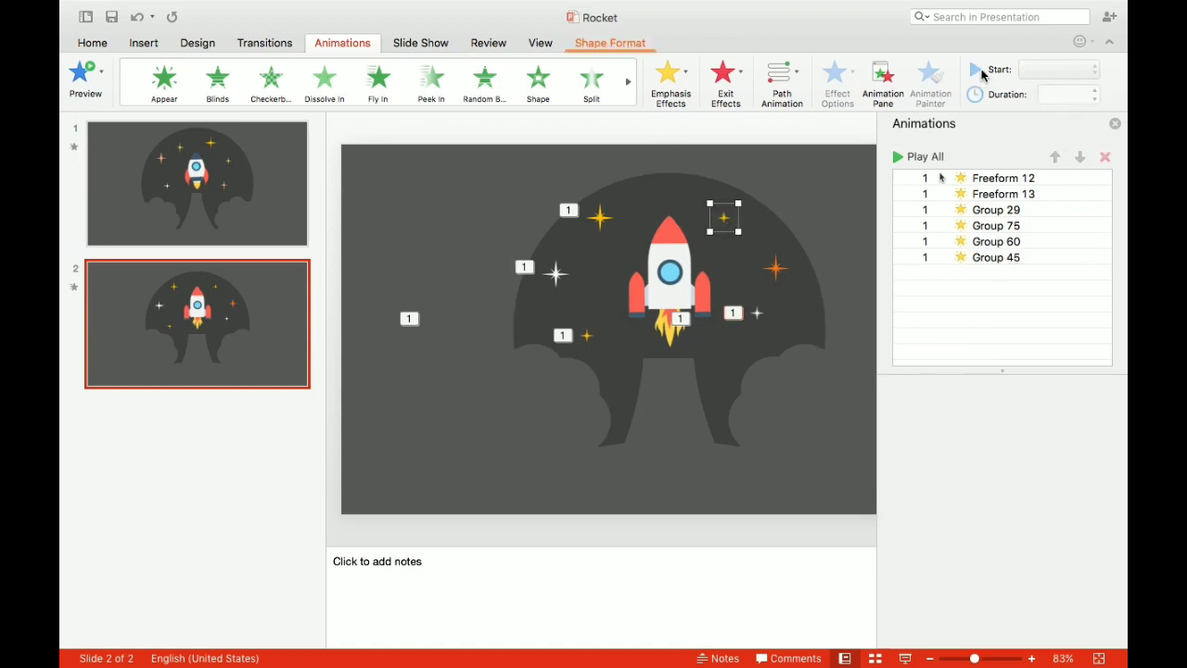
left_click(675, 82)
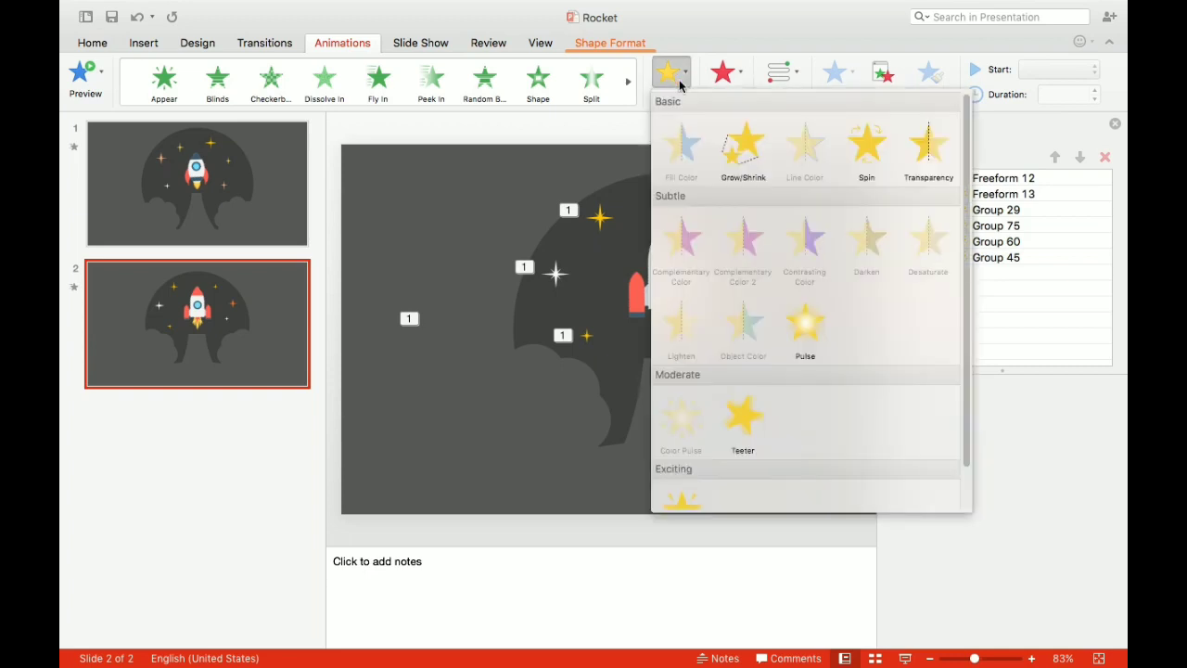
left_click(803, 318)
left_click(1051, 70)
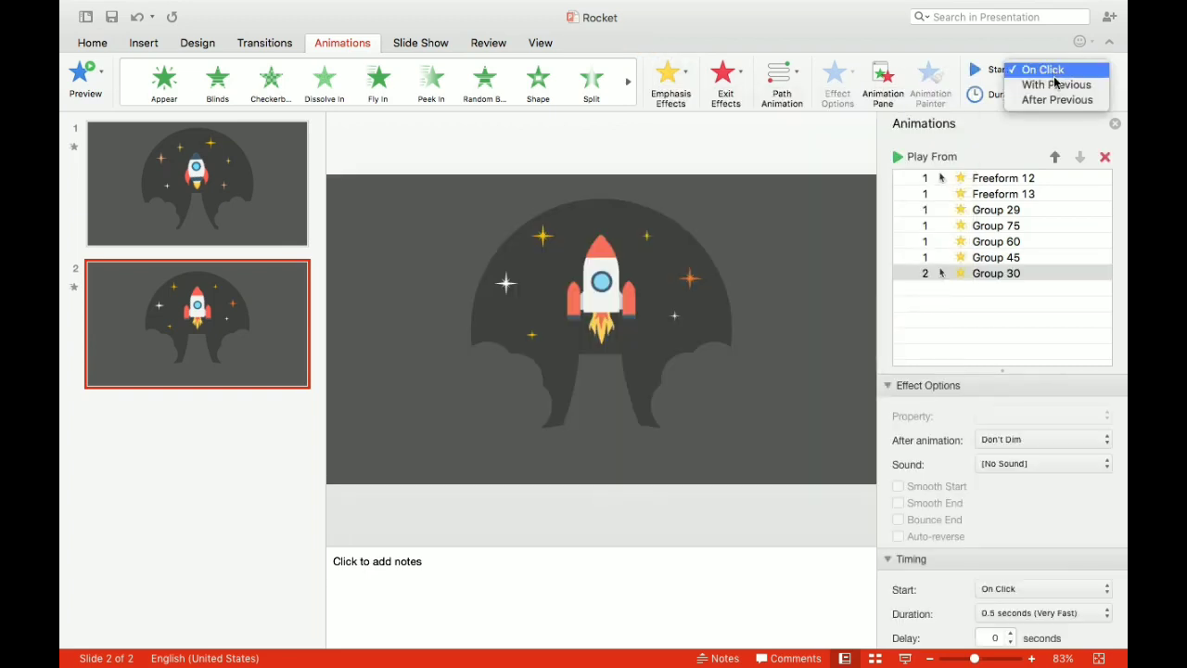
left_click(1056, 85)
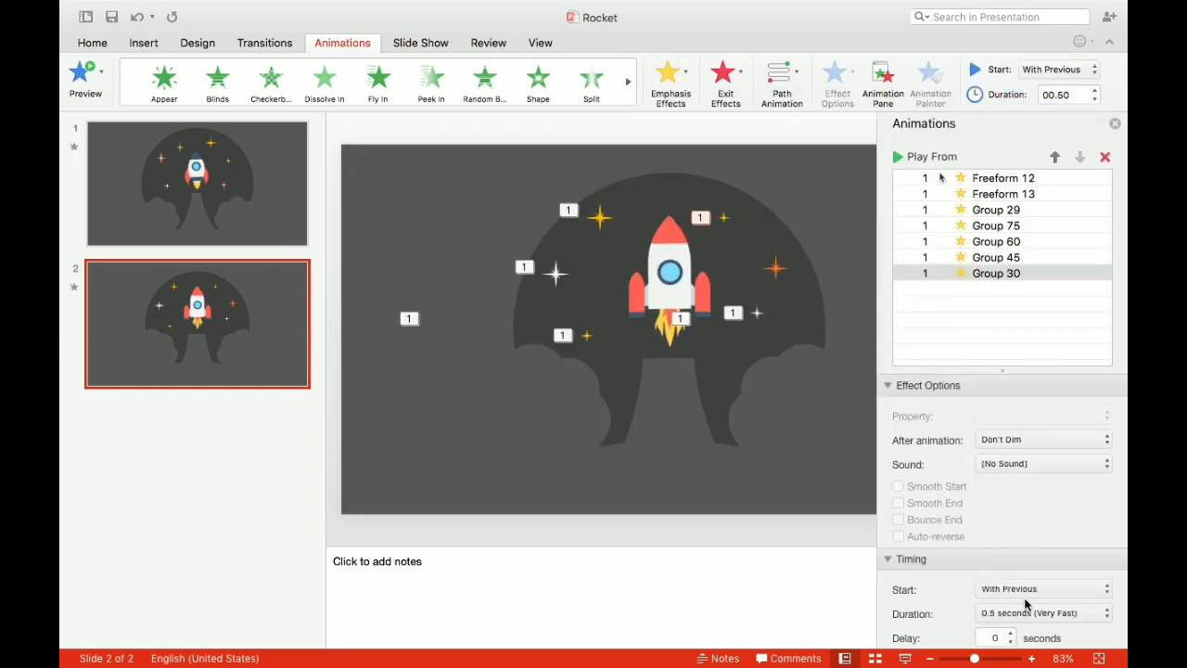
scroll(1025, 603, "down", 3)
left_click(1015, 615)
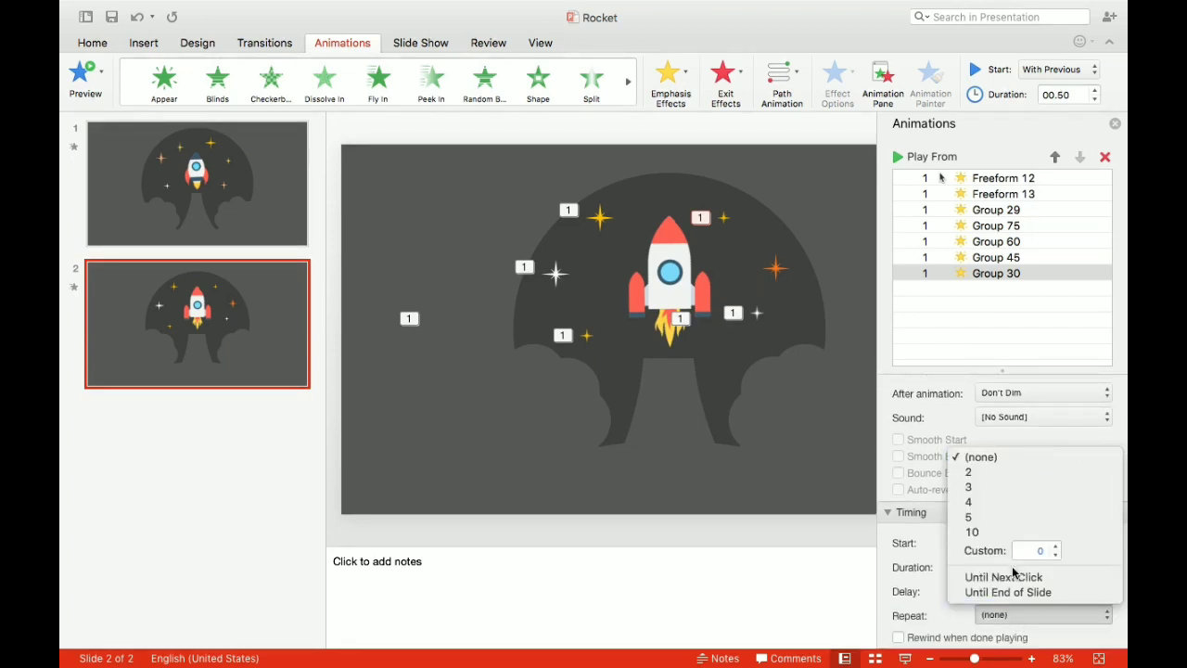
left_click(1006, 592)
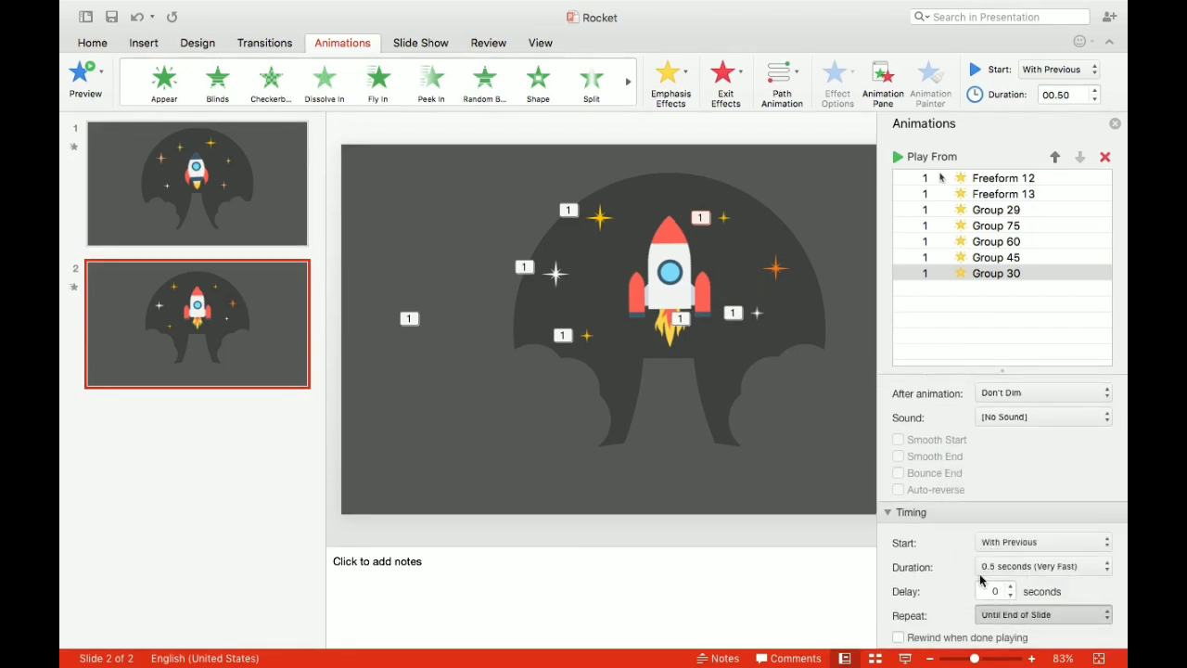
- Add a Pulse emphasis effect to the orange star right of the rocket, starting With Previous and repeating Until End of Slide
left_click(778, 268)
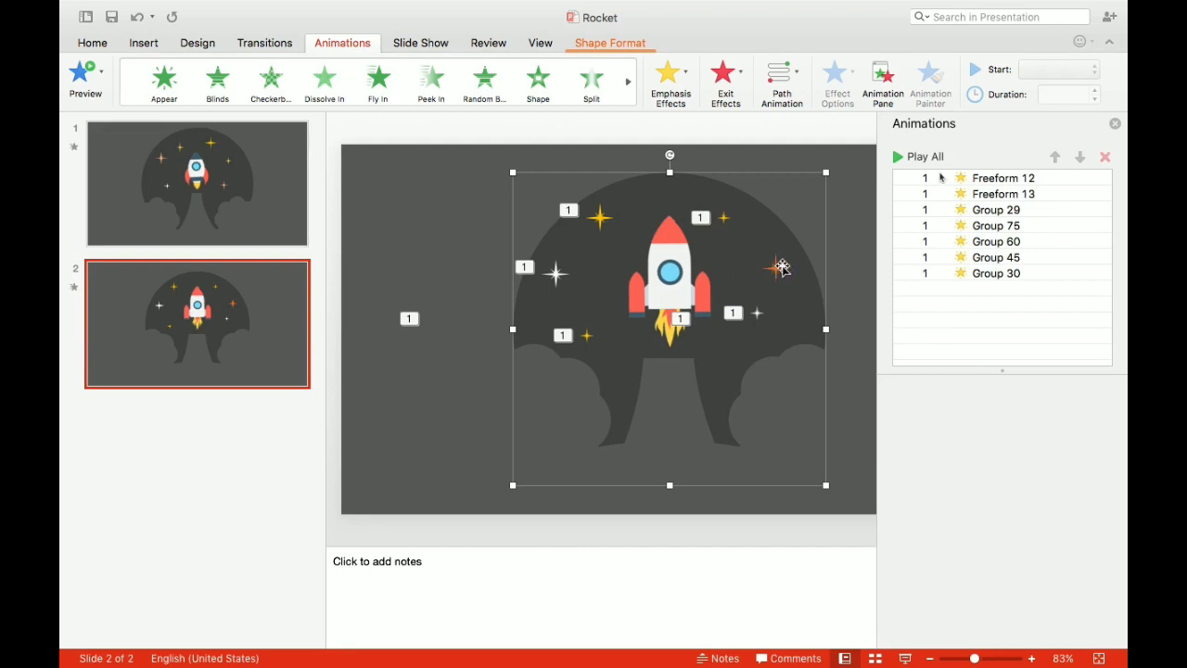
left_click(847, 268)
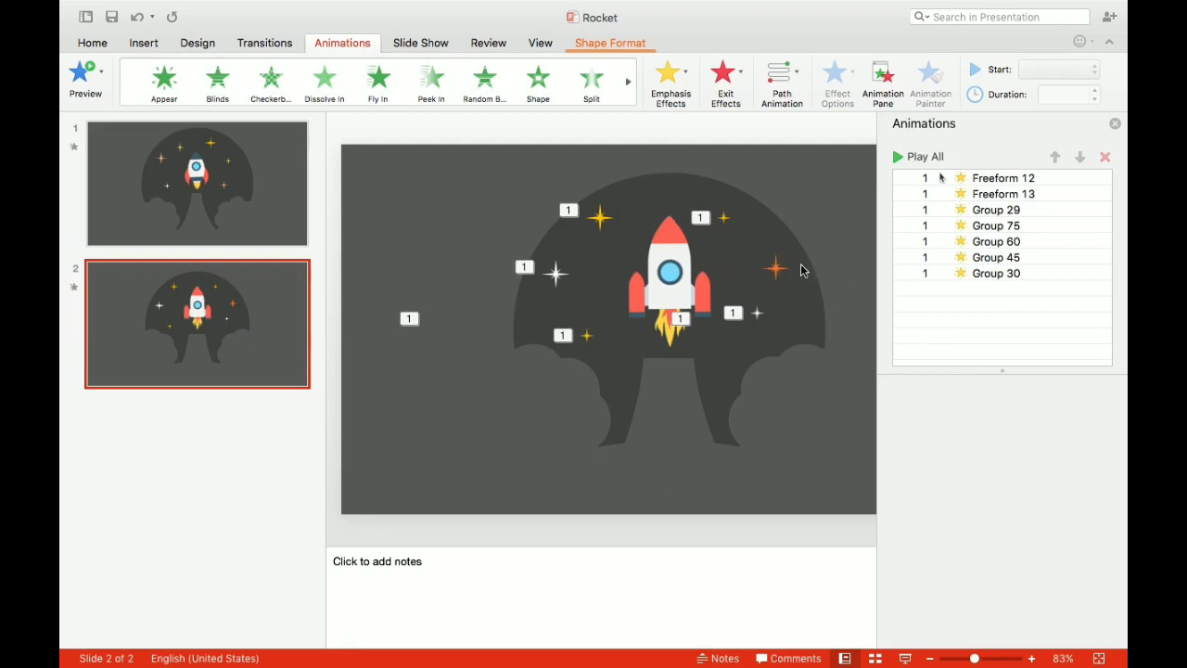
left_click(776, 268)
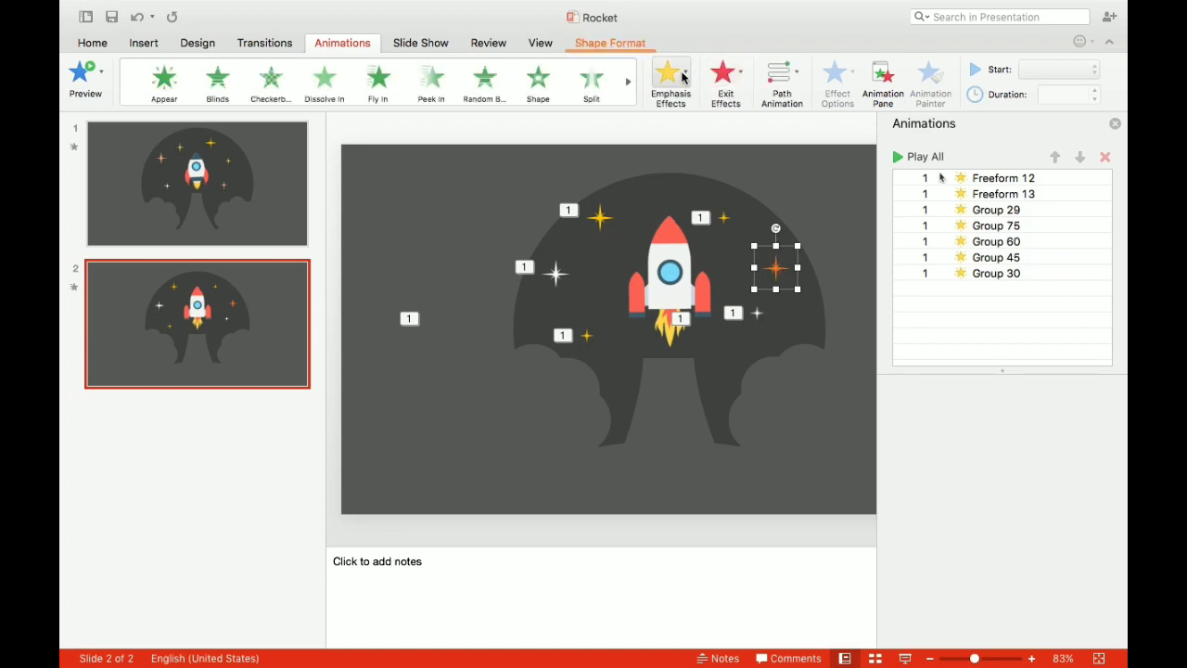
left_click(676, 78)
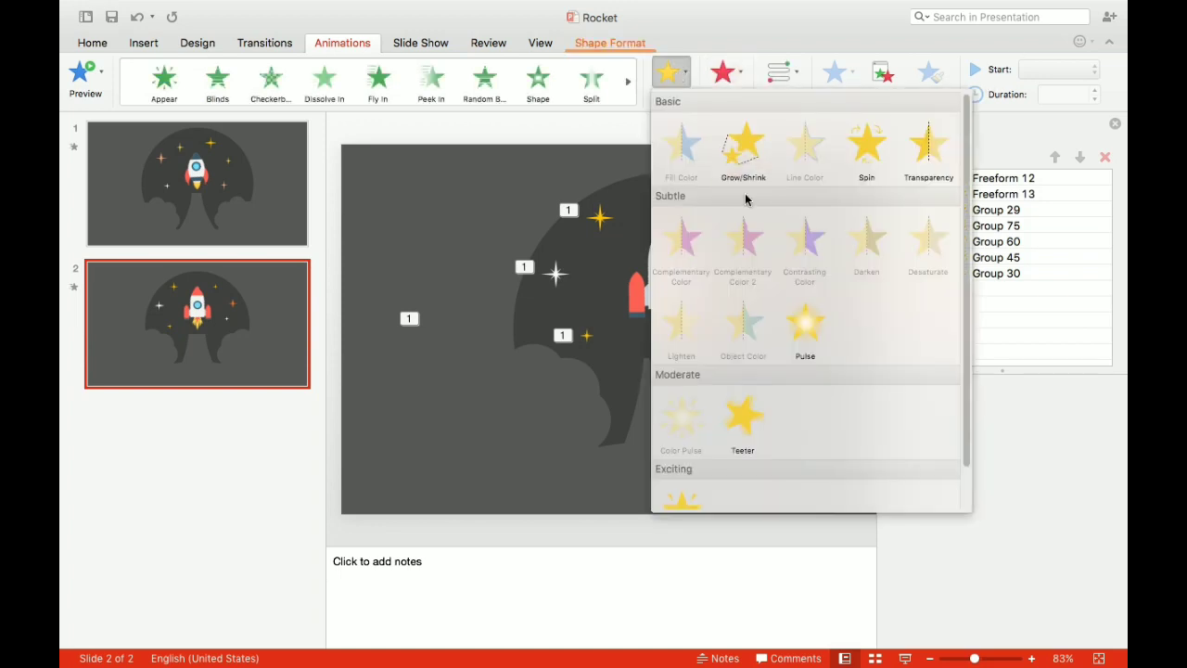
left_click(805, 325)
left_click(1048, 71)
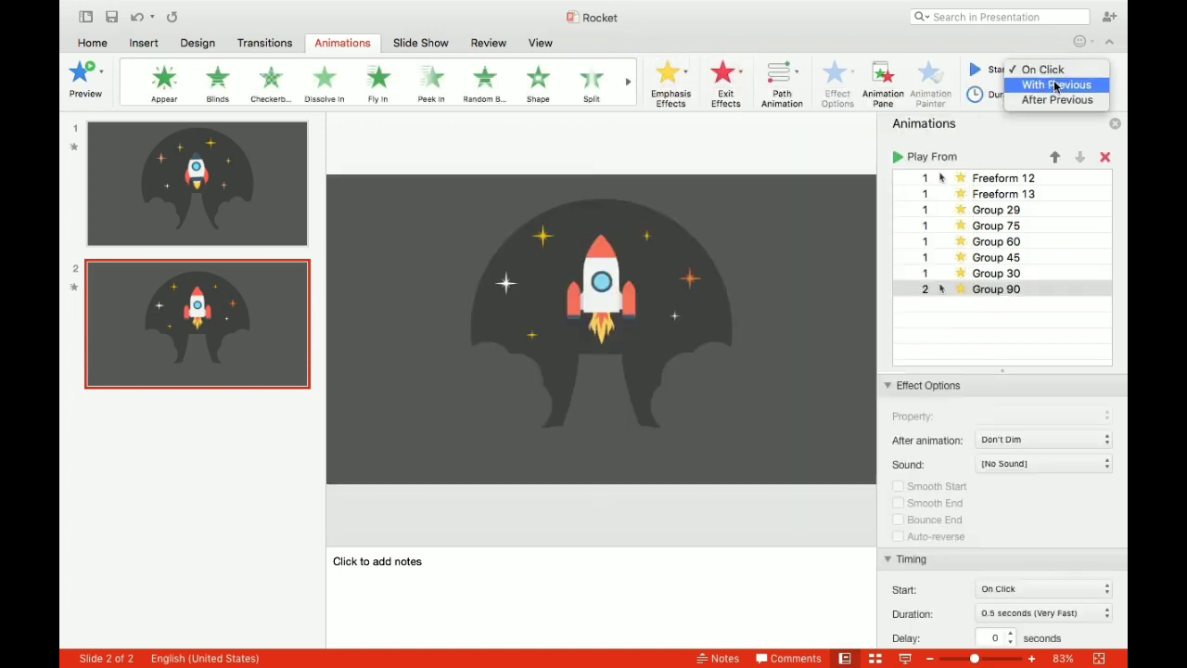
left_click(1055, 85)
scroll(1019, 556, "down", 3)
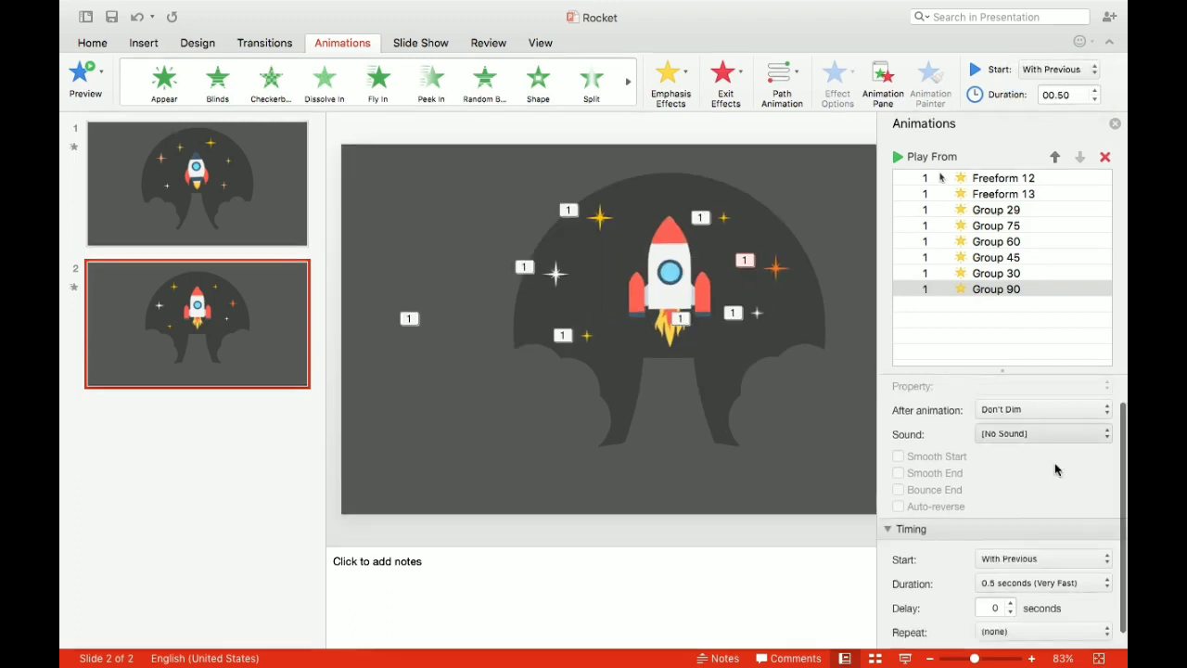
left_click(1019, 615)
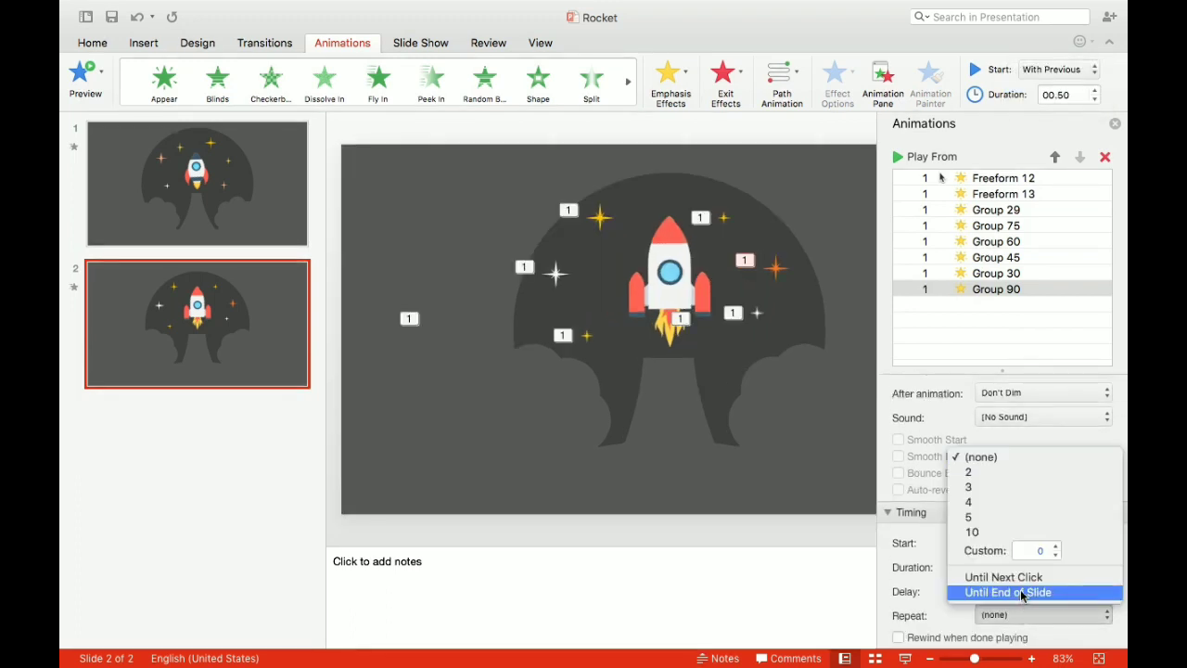
left_click(1020, 592)
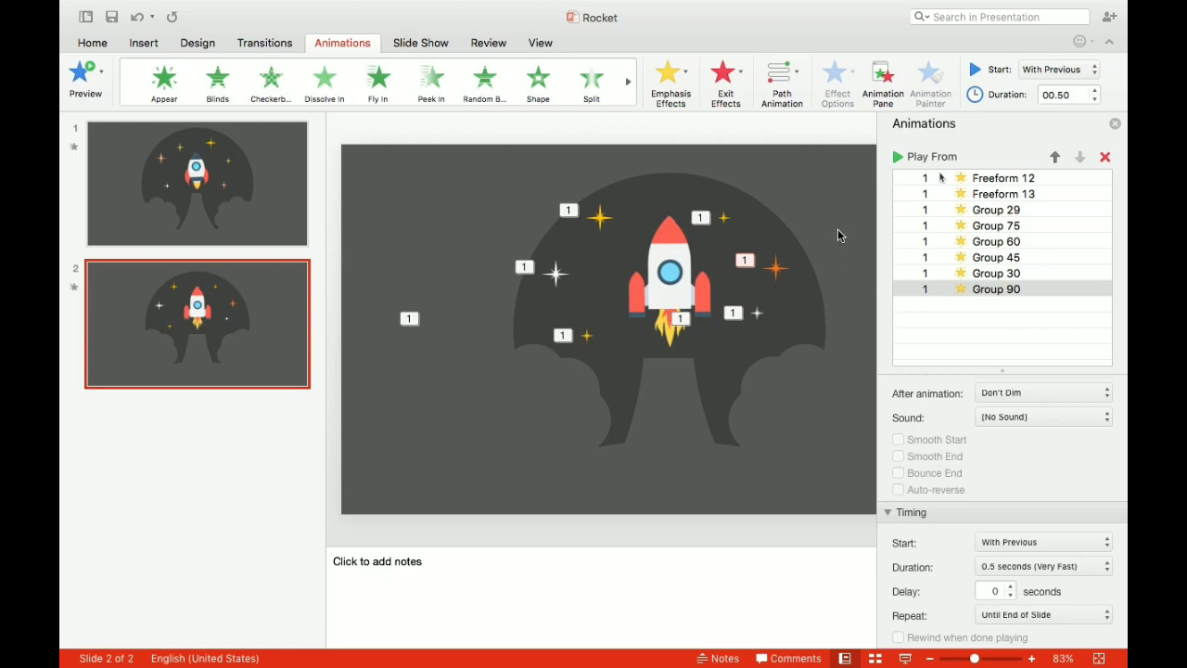
- Add a Teeter emphasis effect to the rocket, starting With Previous with a duration of 0.50 seconds and a delay of 0.75 seconds
left_click(669, 270)
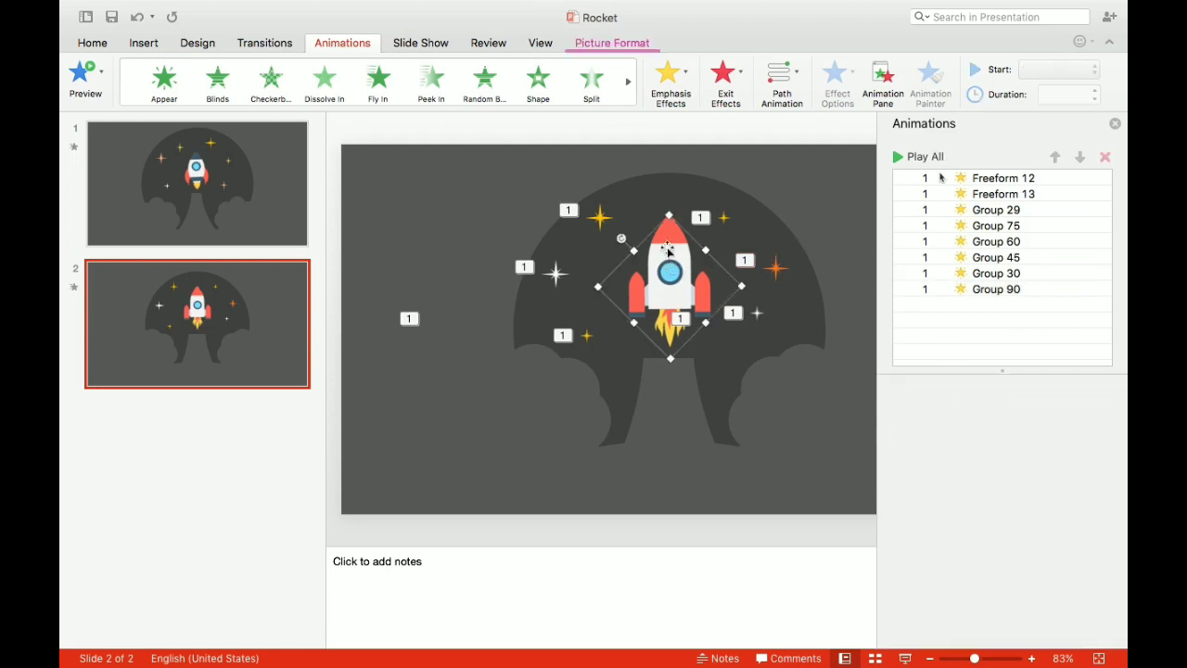
left_click(682, 77)
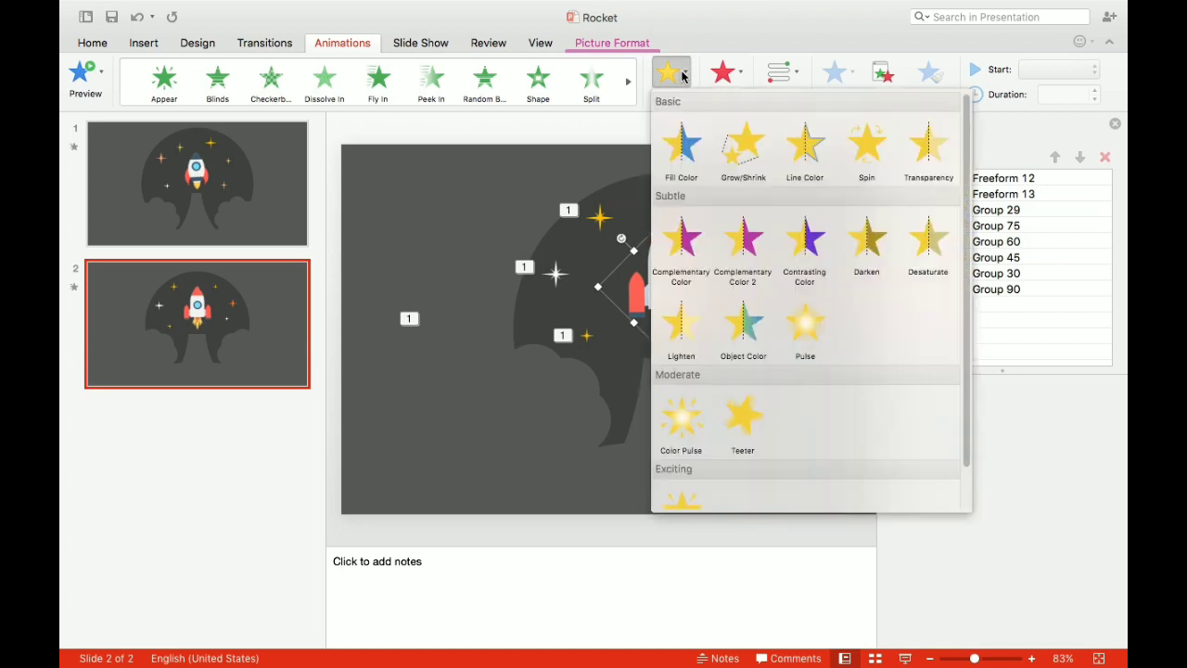
left_click(743, 420)
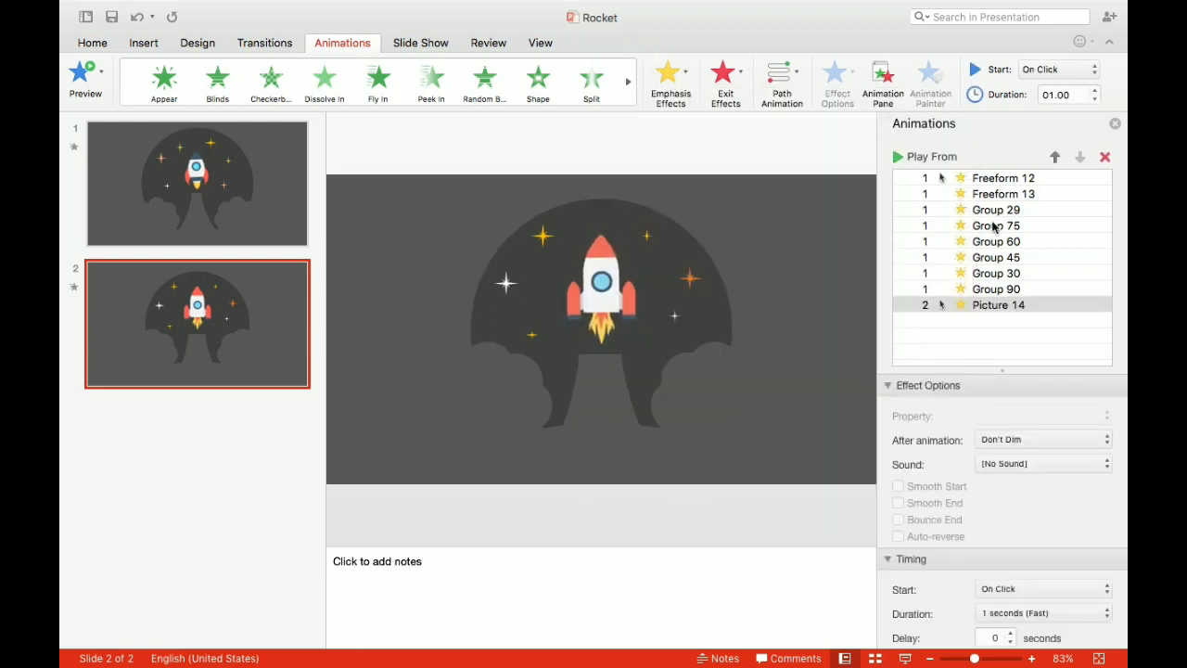
left_click(1053, 70)
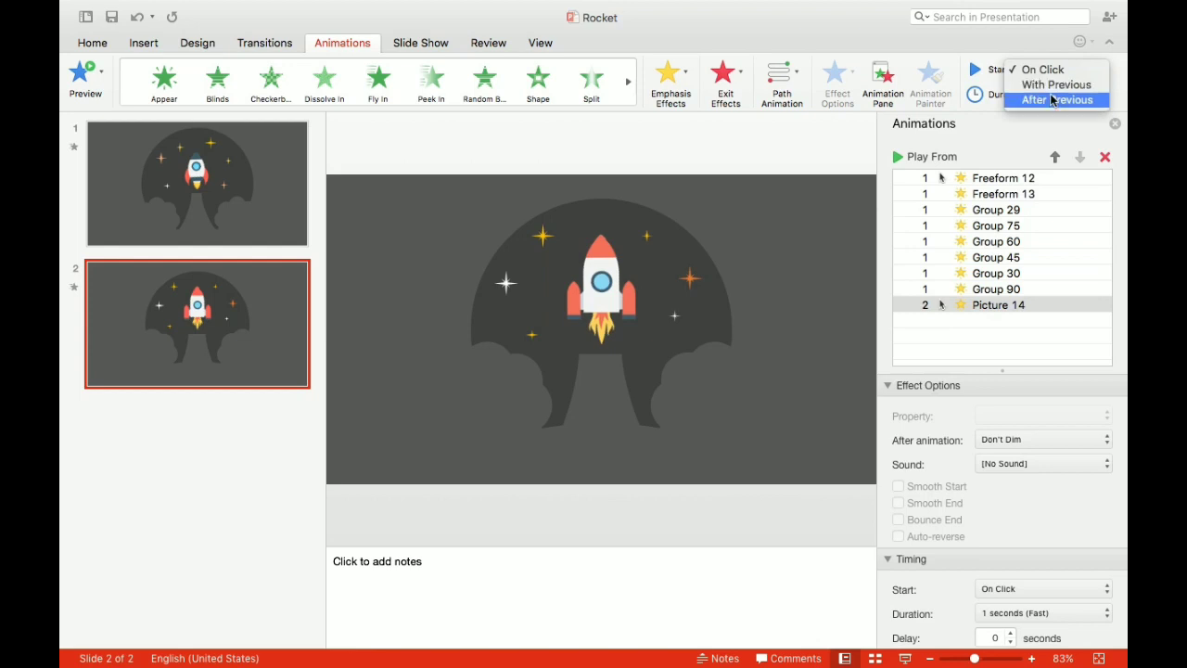
left_click(1053, 84)
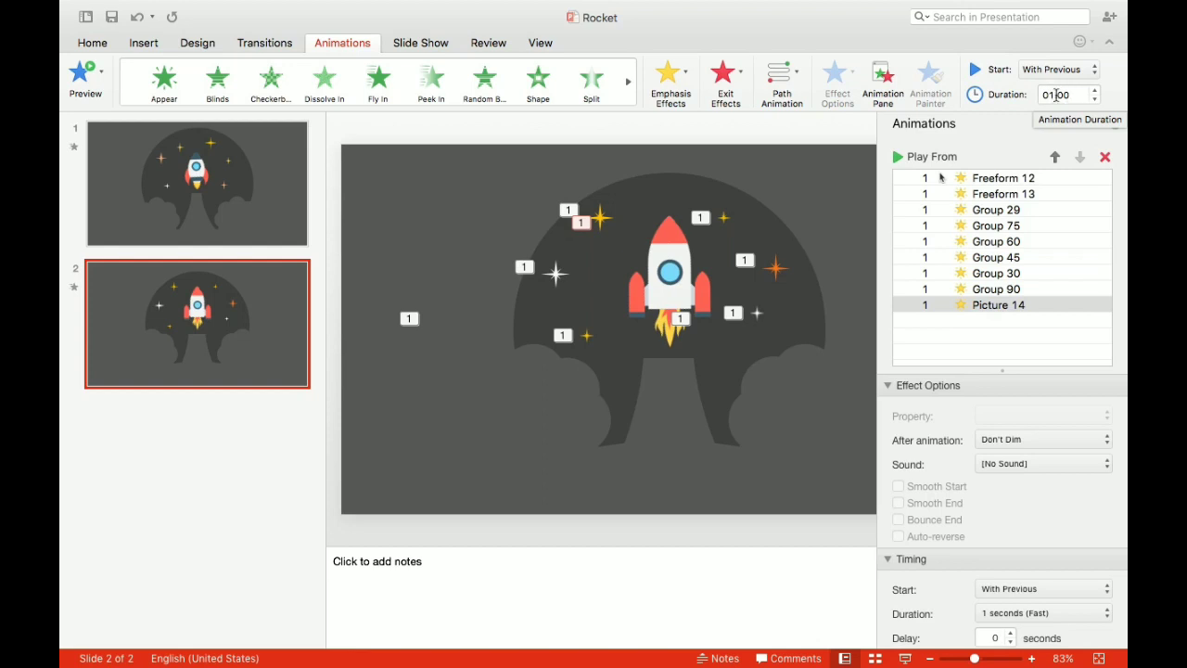
left_click(1062, 95)
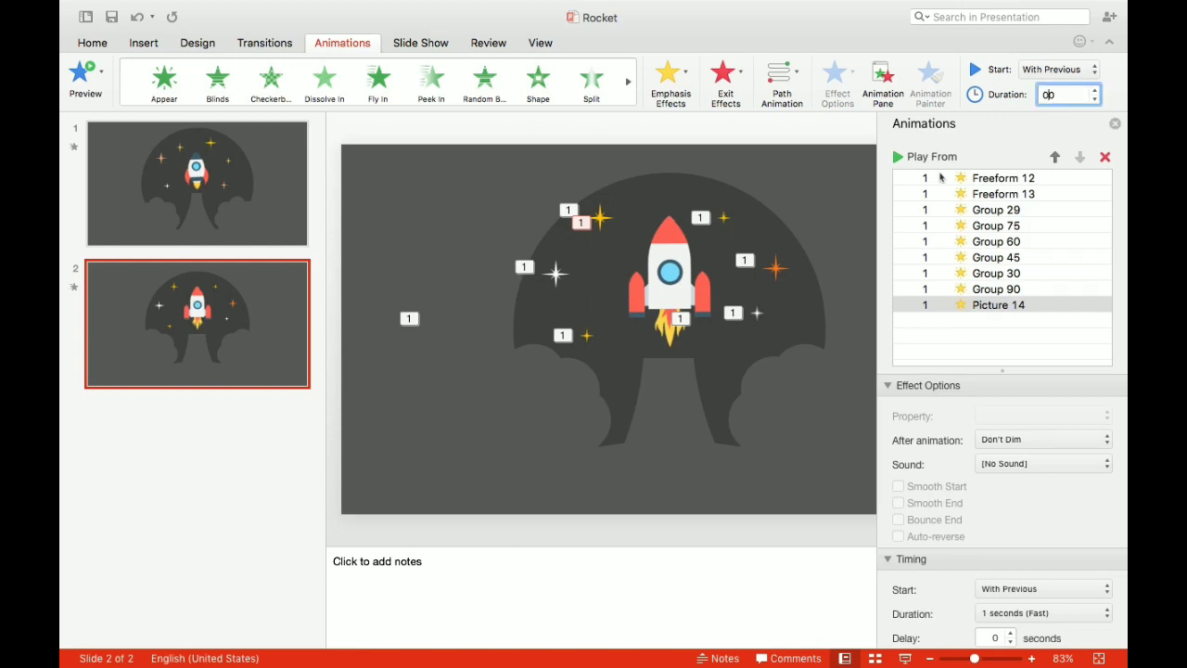
scroll(990, 399, "down", 2)
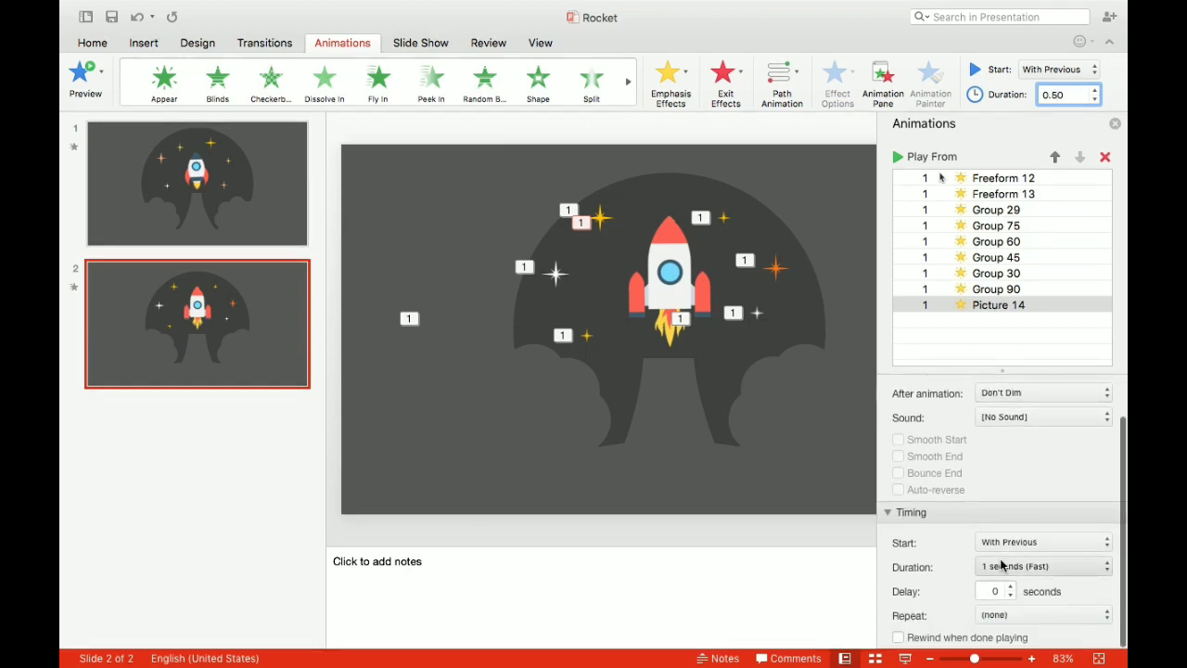
left_click(994, 591)
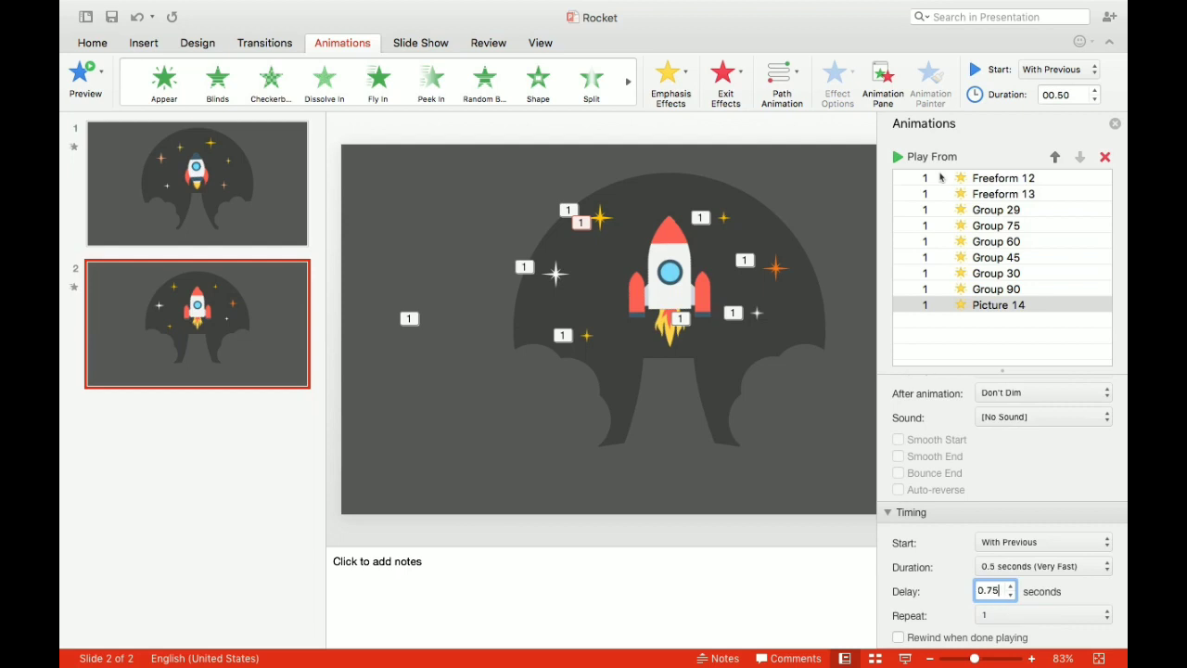
left_click(760, 488)
- Add a Line motion path to the rocket, starting With Previous with a duration of 2.00 seconds and a delay of 0.75 seconds
left_click(667, 272)
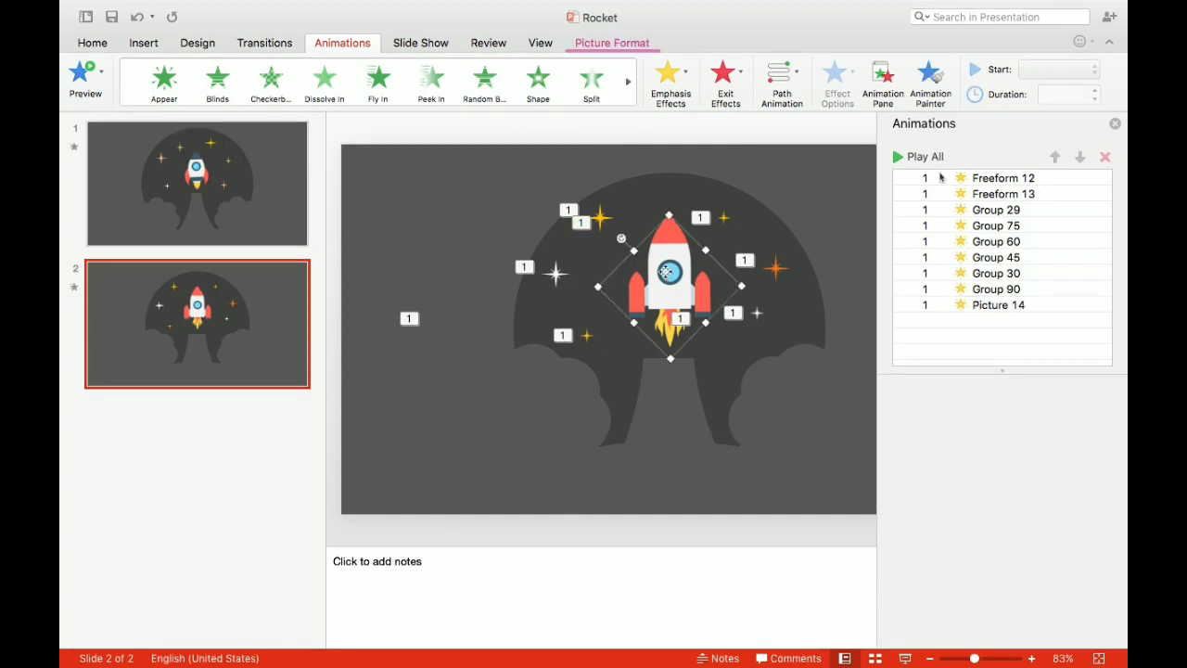
left_click(781, 74)
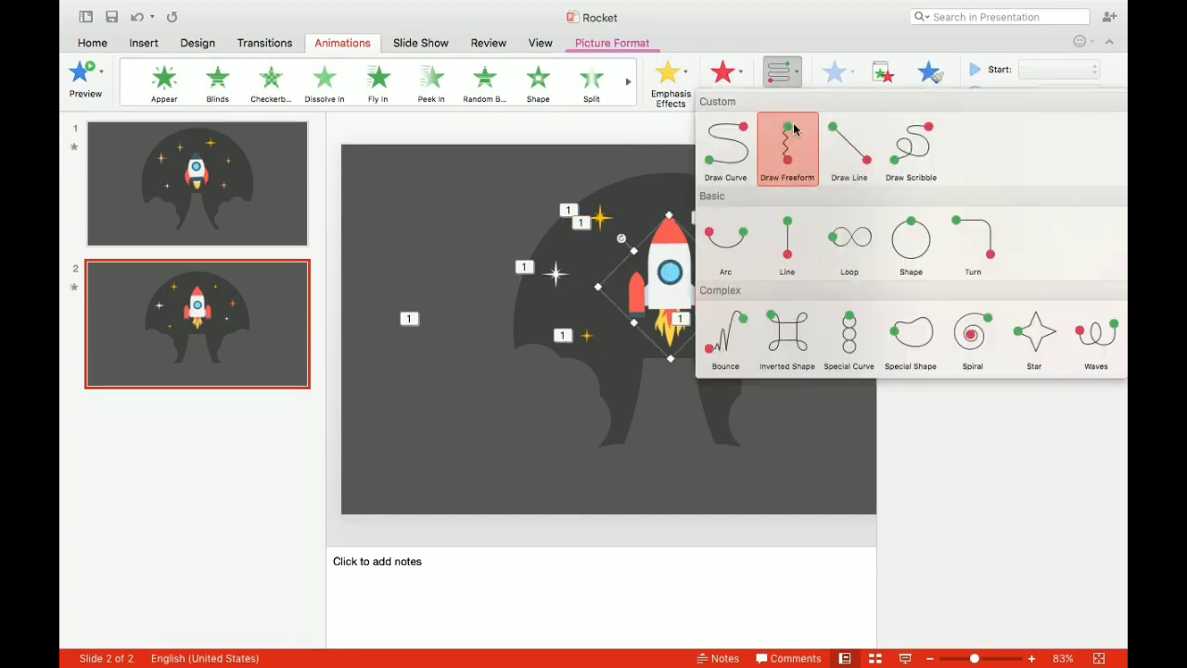
left_click(784, 251)
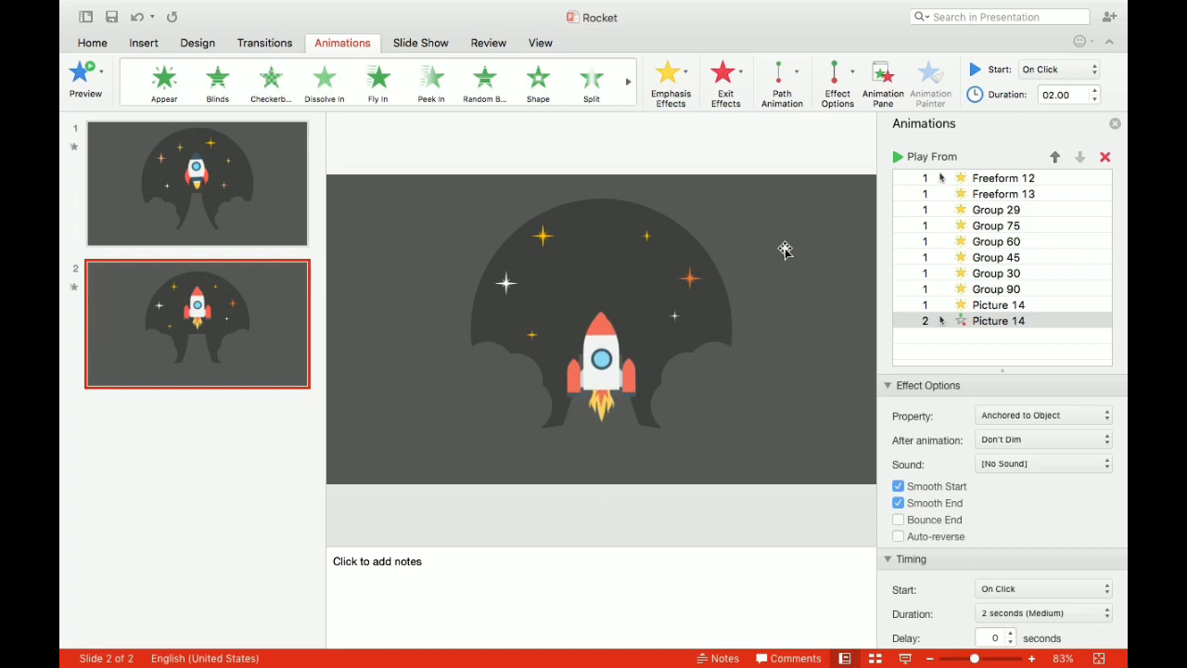
left_click(1080, 73)
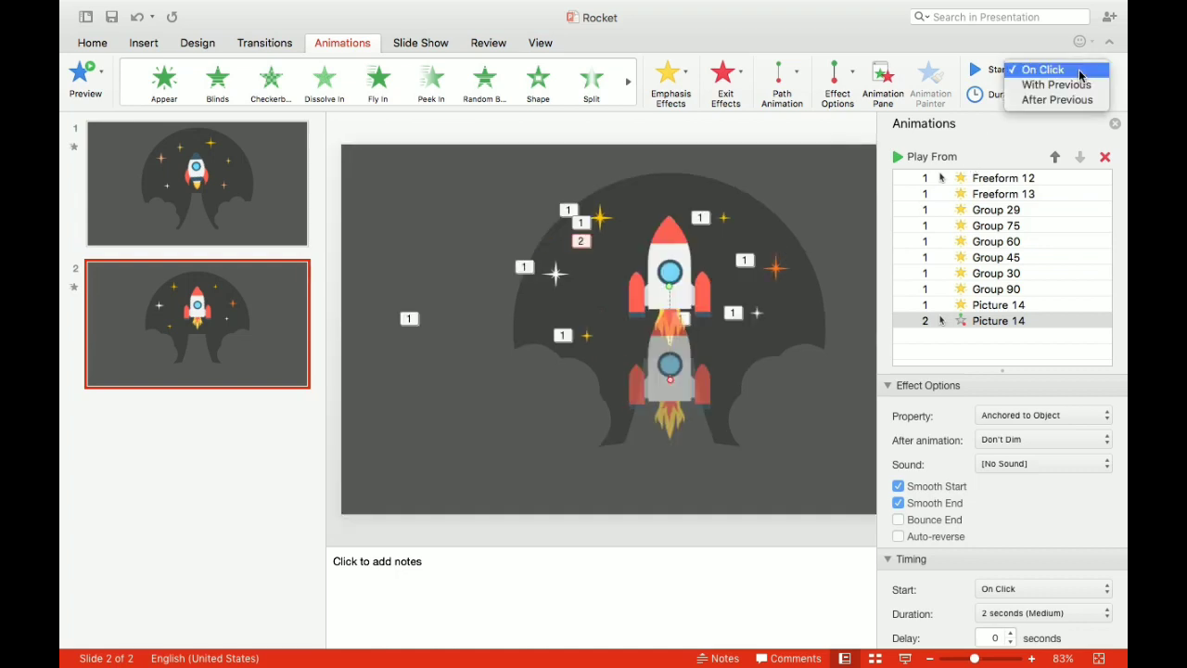
left_click(1078, 85)
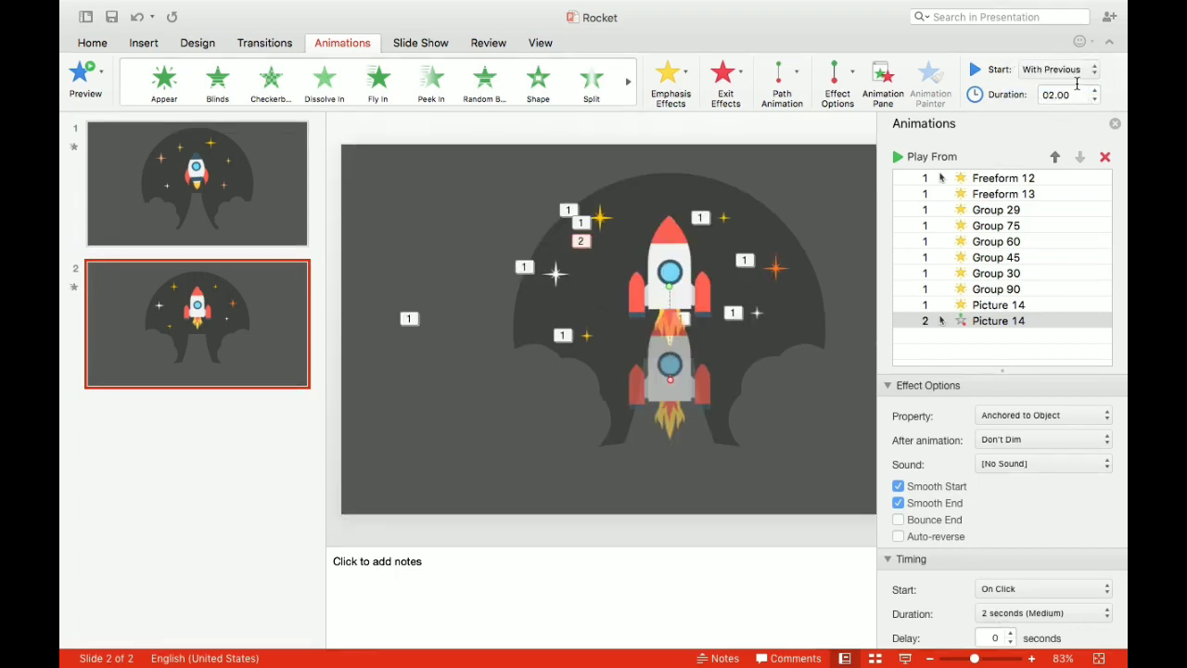
left_click(1057, 93)
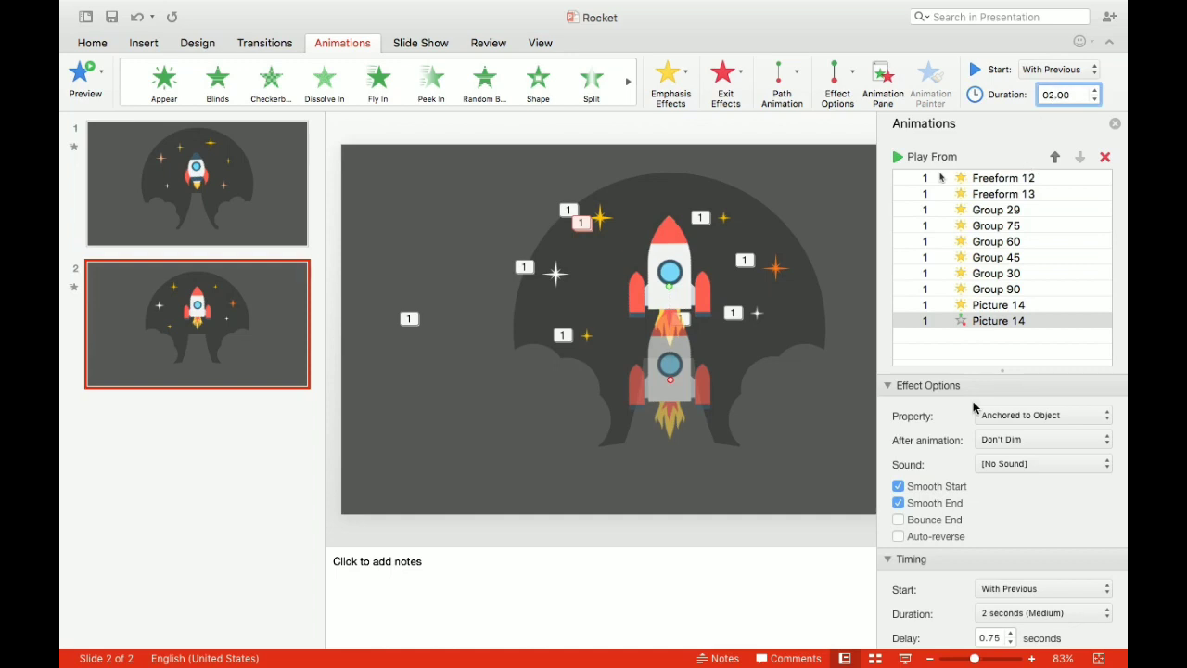
scroll(974, 406, "down", 2)
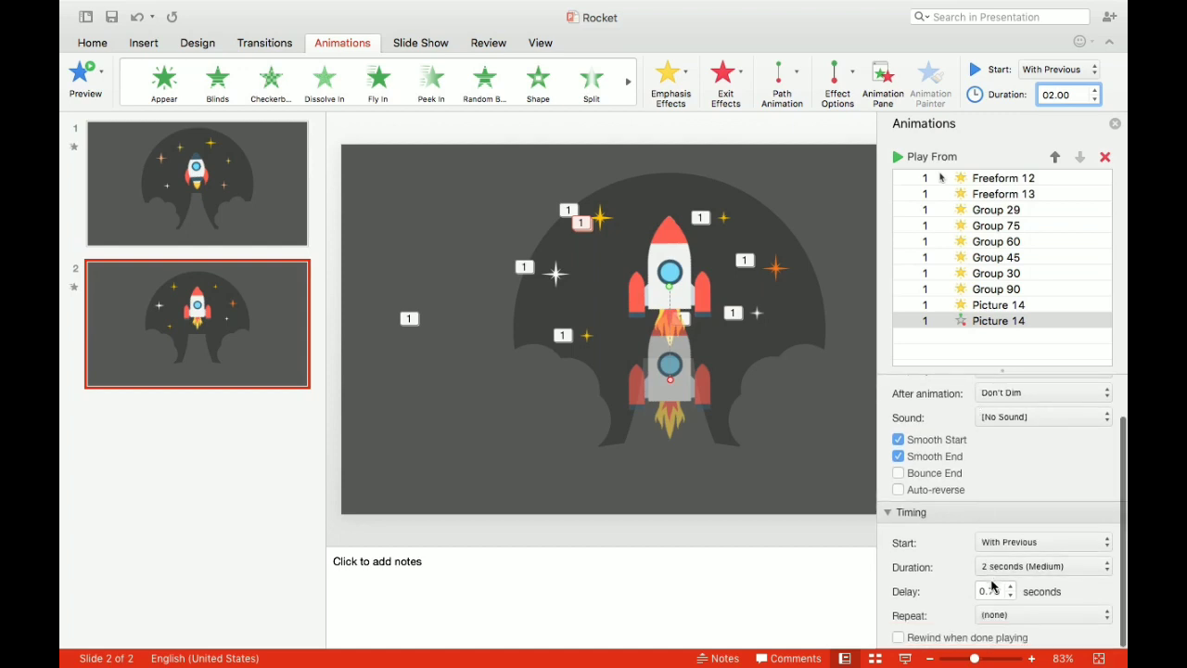
- Change the rocket's motion path direction to upward and extend its end point beyond the slide's upper edge
left_click(852, 78)
left_click(863, 206)
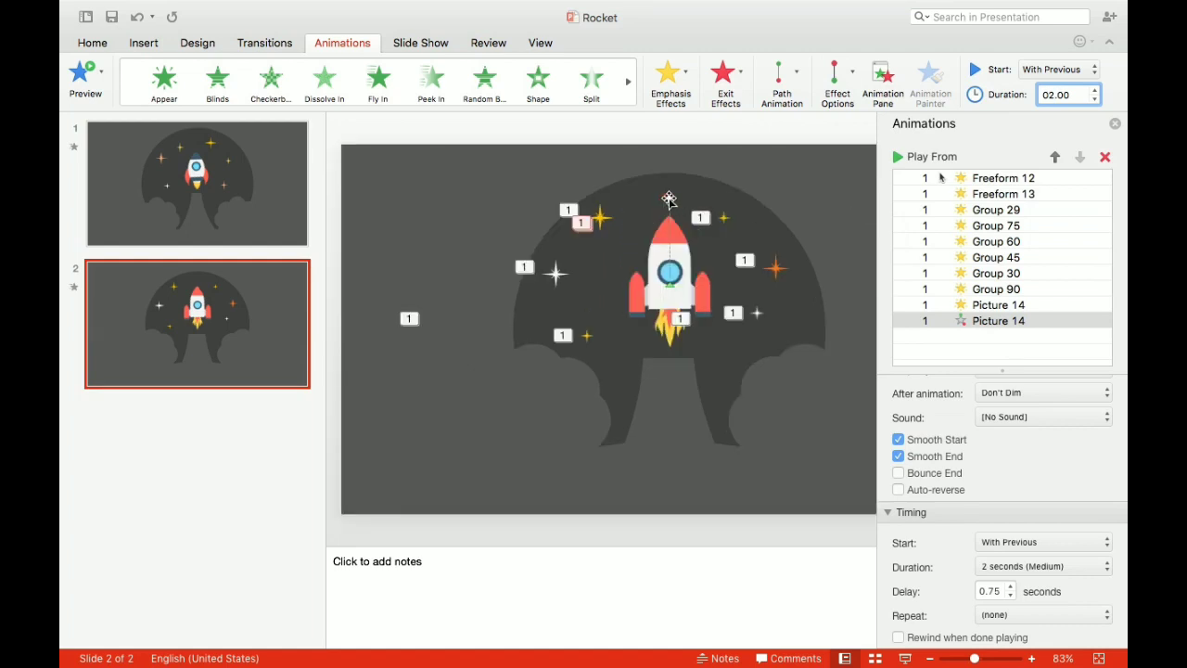
left_click(669, 200)
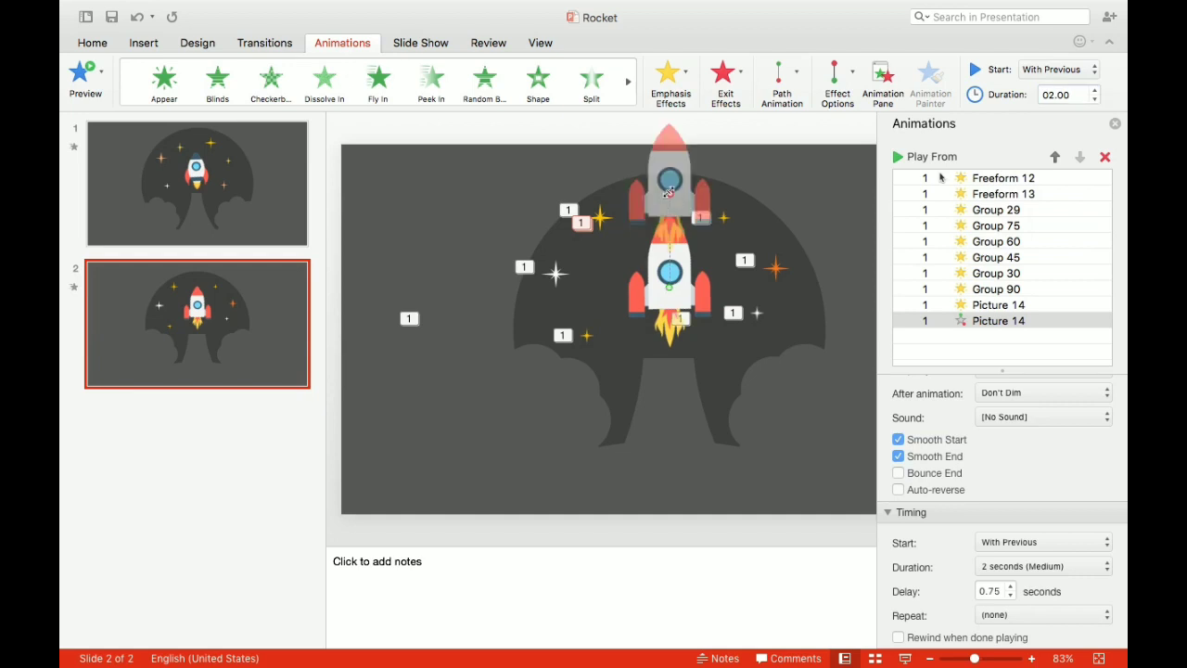
left_click_drag(669, 193, 671, 86)
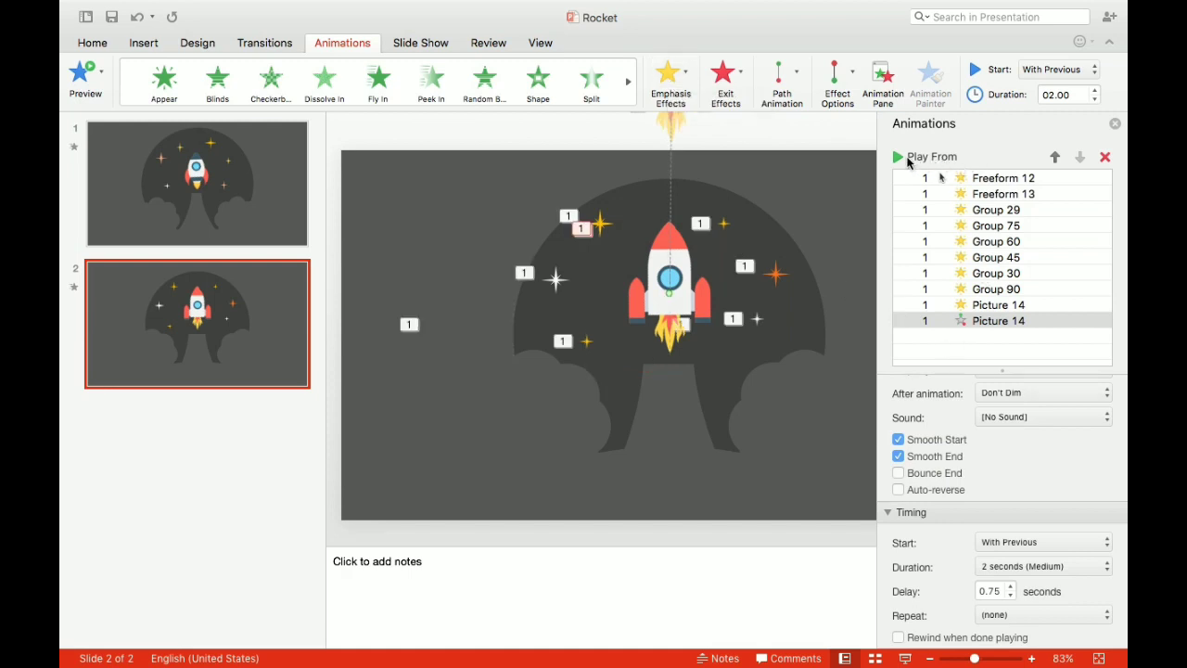
- Preview the animations from the first cloud shape's effect and run the slide show from the current slide
left_click(949, 180)
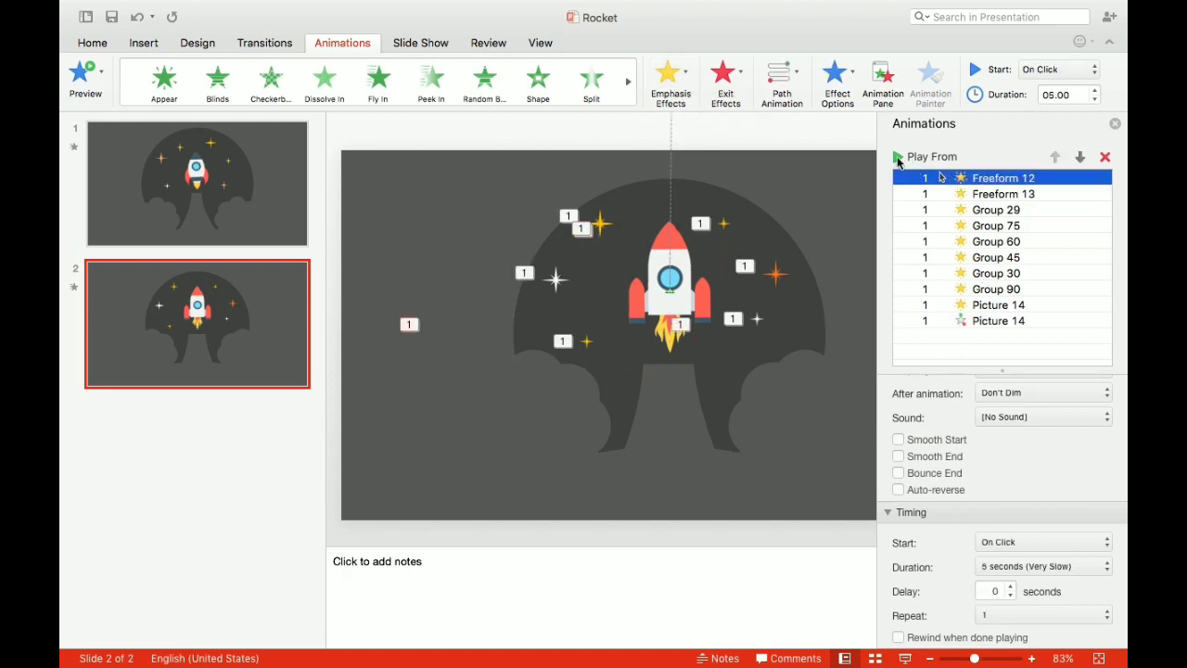
left_click(897, 159)
left_click(905, 659)
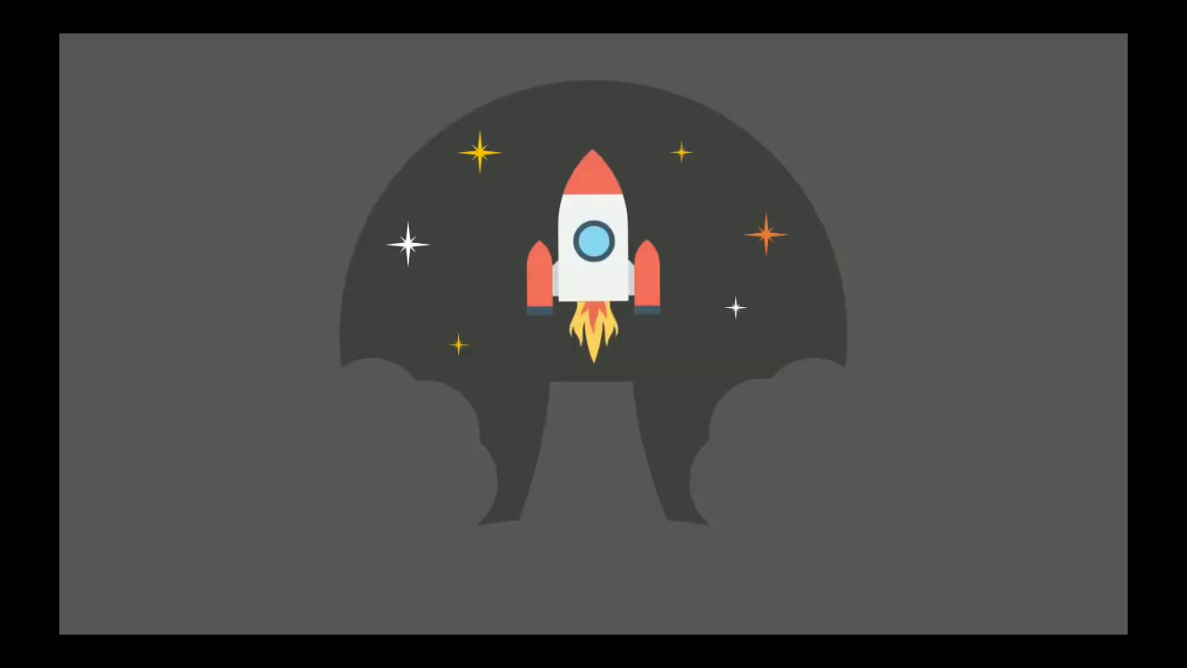